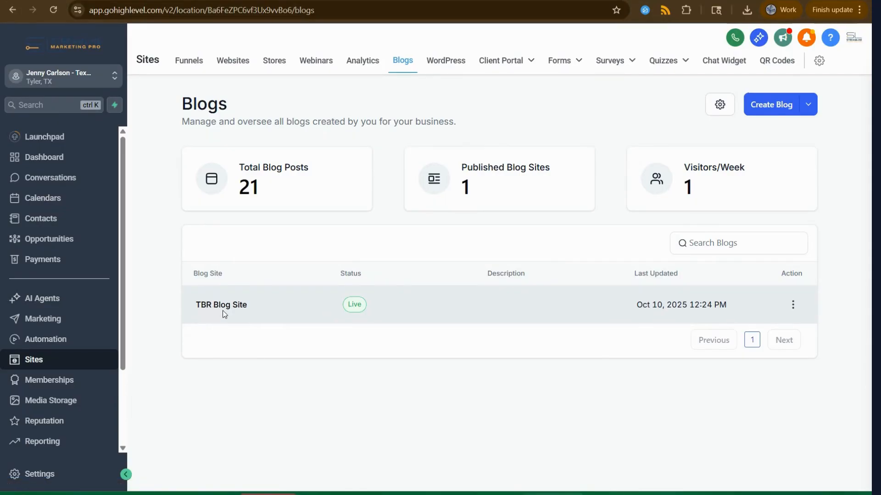
Open the TBR Blog Site and create a new blog post
click(224, 309)
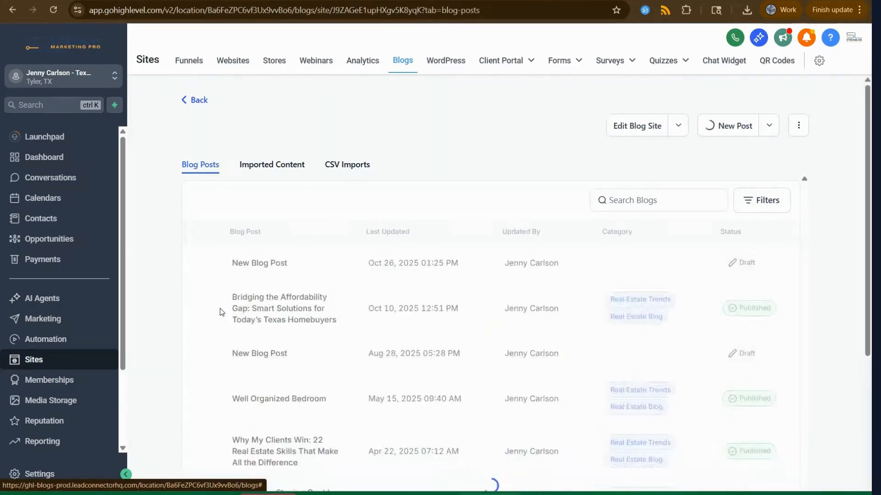
scroll(578, 375, down, 7)
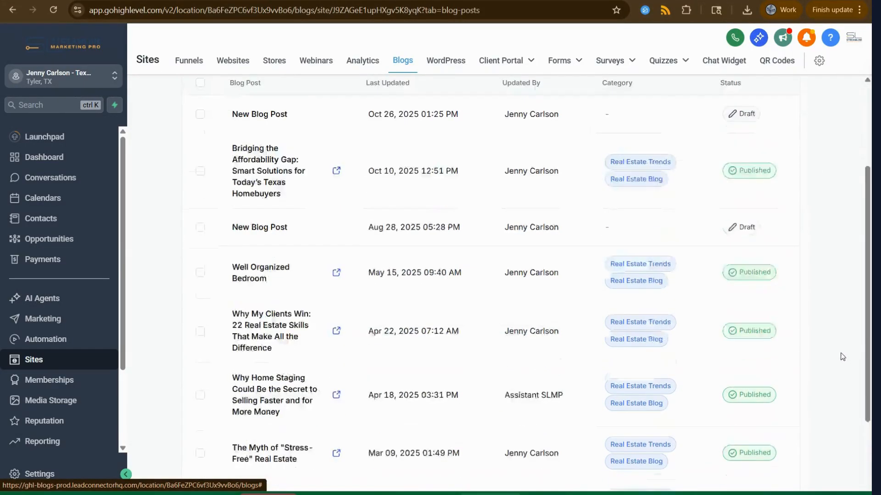
scroll(578, 371, up, 7)
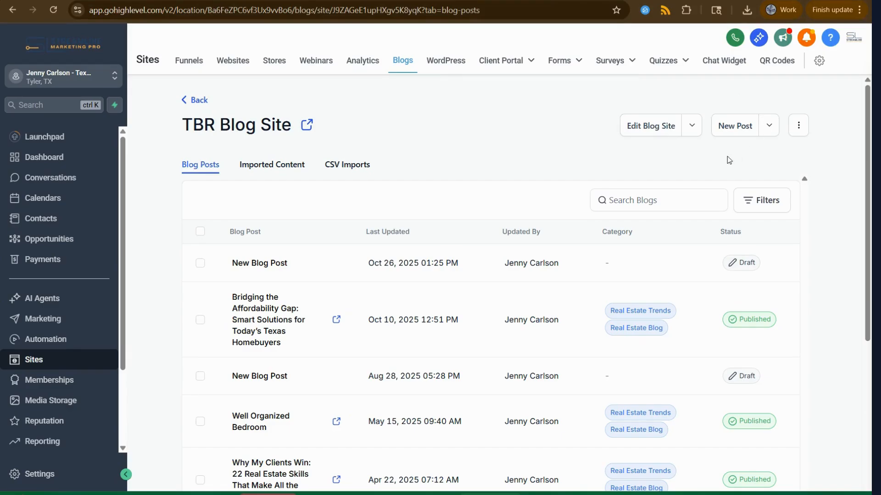
click(740, 131)
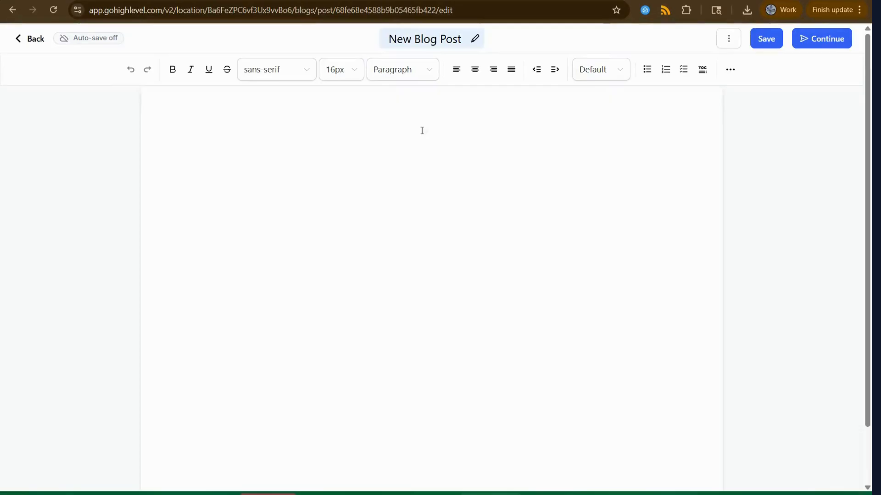
Replace the post's default title with BESS Facilities
drag(462, 39, 376, 40)
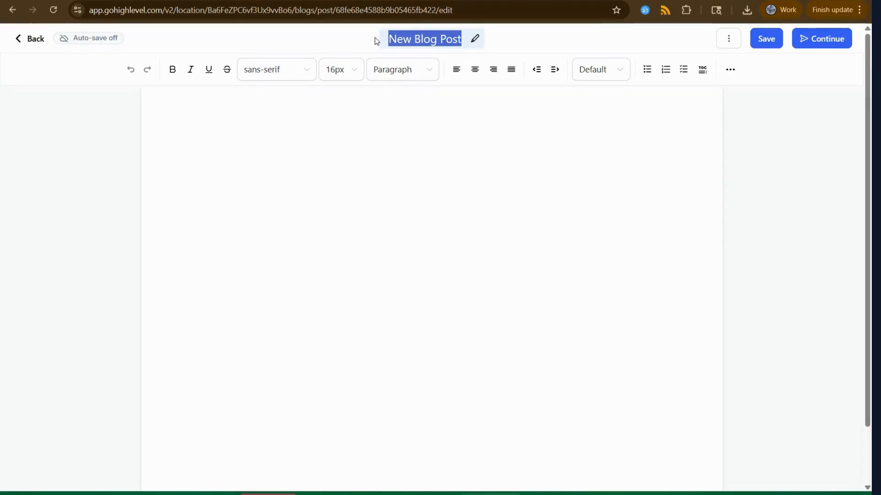
text(BESS Facilities)
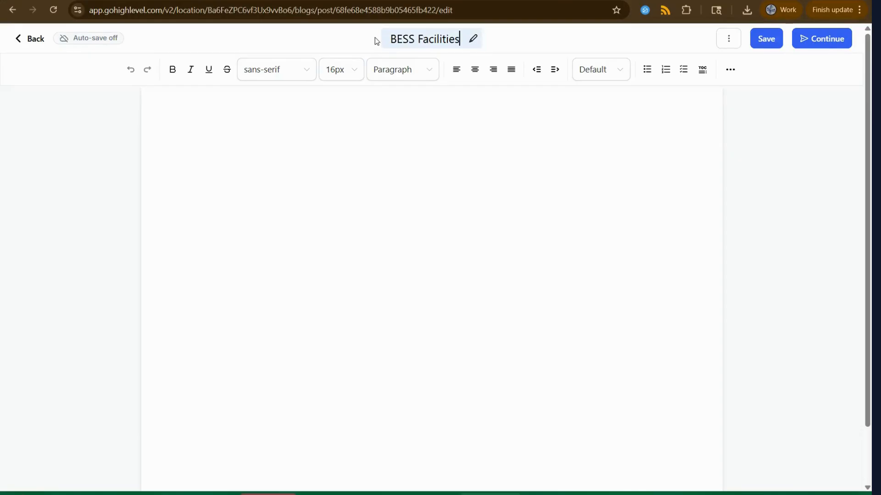
key(Return)
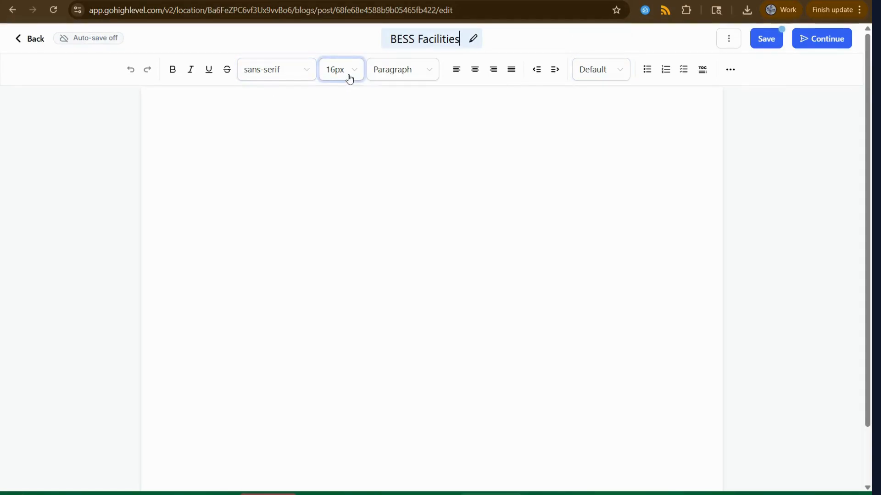
Paste the copied article "The Hidden Cost of 'Clean Energy': What Texans Should Know About BESS and Data Centers" into the post body and review it
click(422, 80)
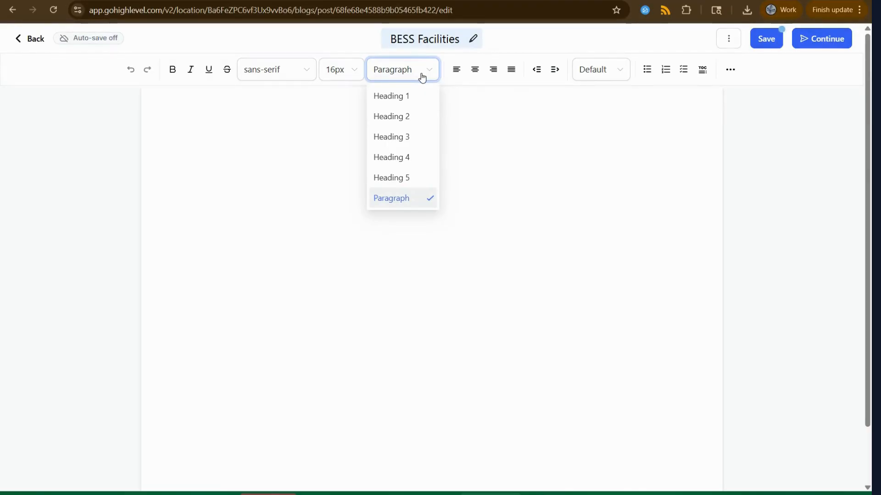
click(653, 178)
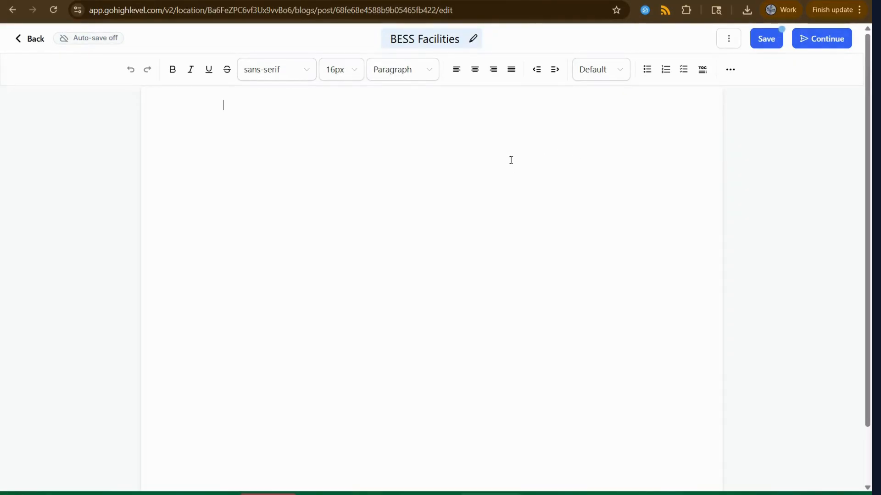
key(ctrl+v)
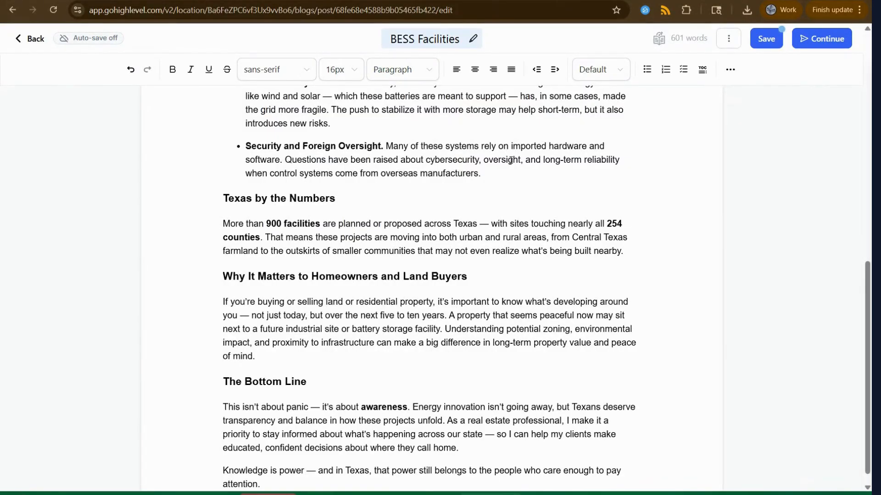
scroll(490, 196, up, 15)
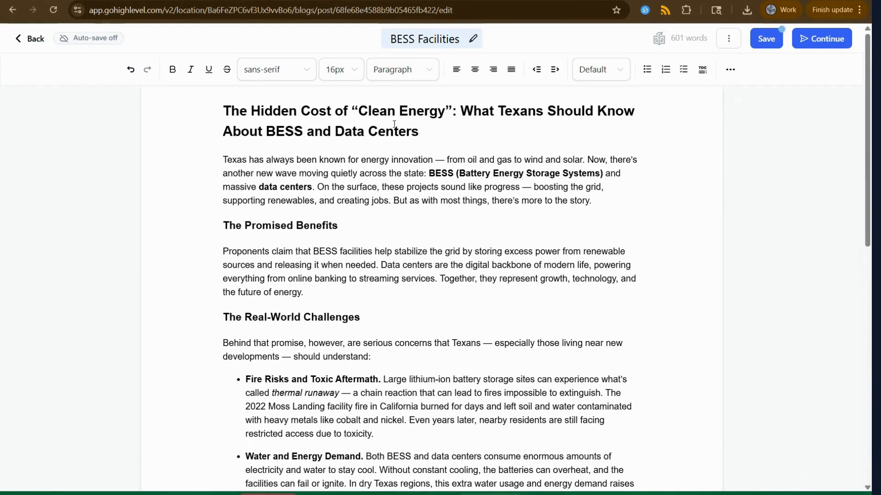
scroll(520, 181, down, 12)
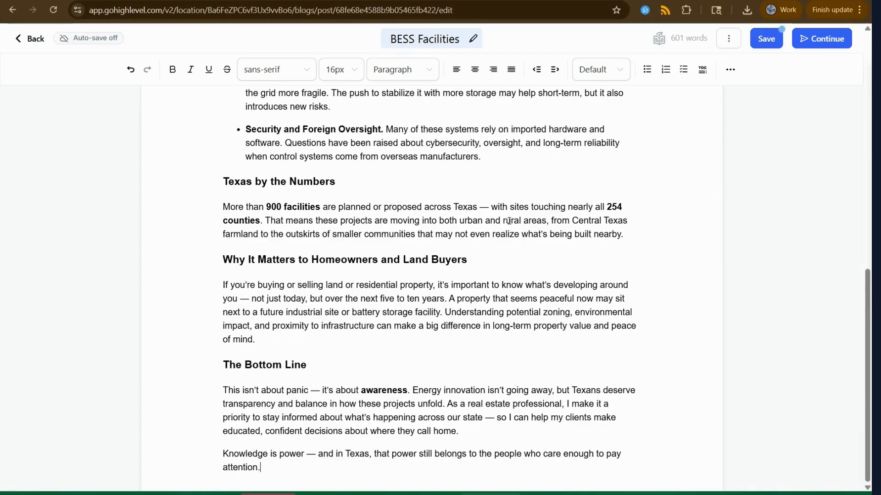
scroll(478, 279, up, 10)
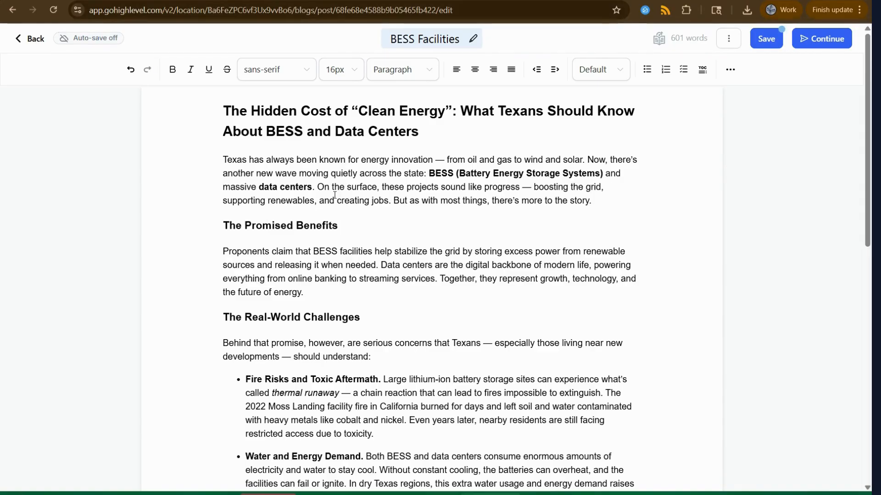
Add one blank line between the introductory paragraph and the heading The Promised Benefits
click(636, 201)
key(Return)
key(Return)
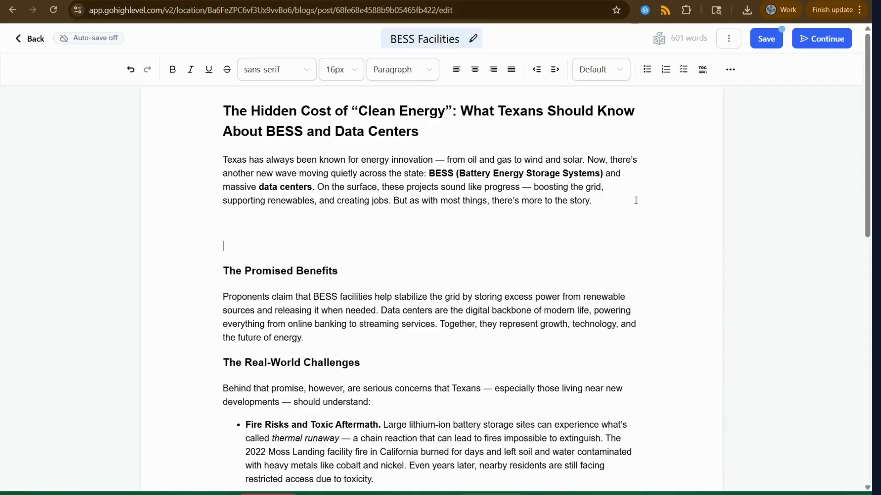
key(BackSpace)
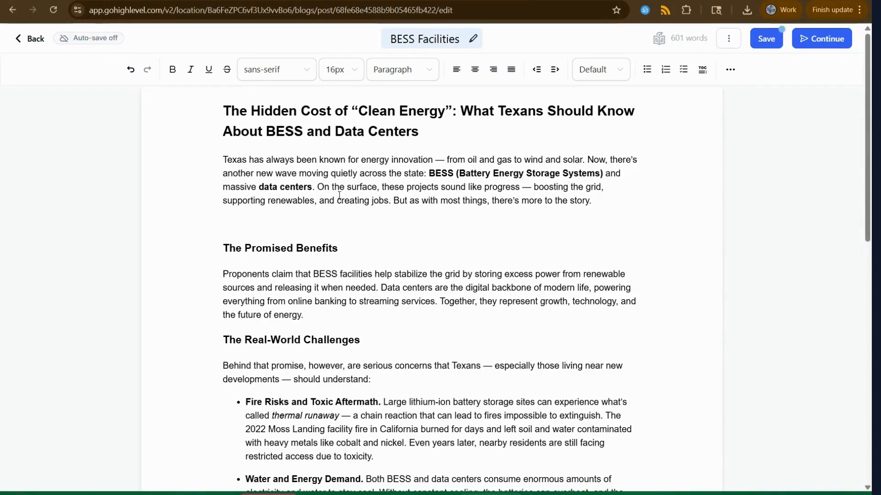
Insert the first image file from Media Storage at the blank line, with the alt text BESS
click(730, 70)
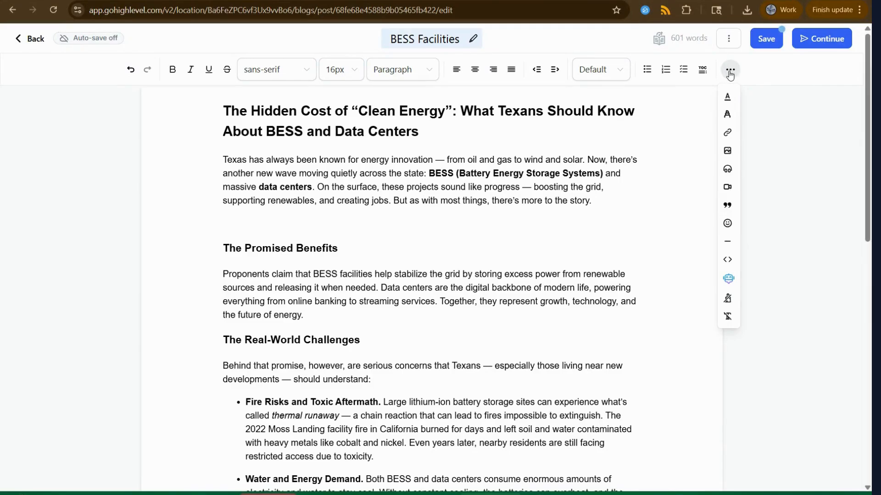
click(728, 154)
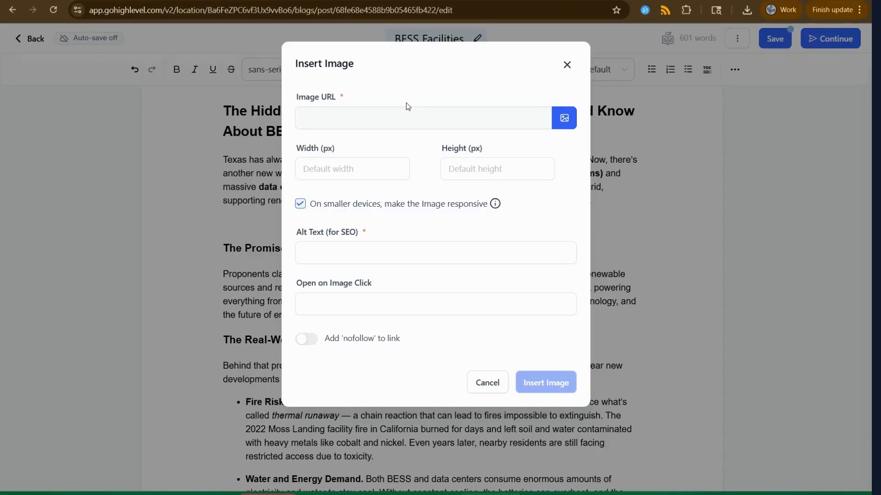
click(565, 123)
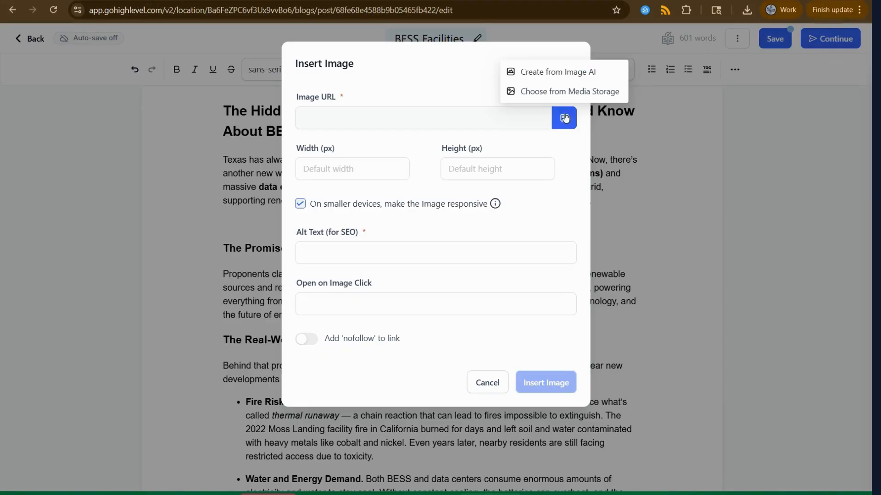
click(574, 92)
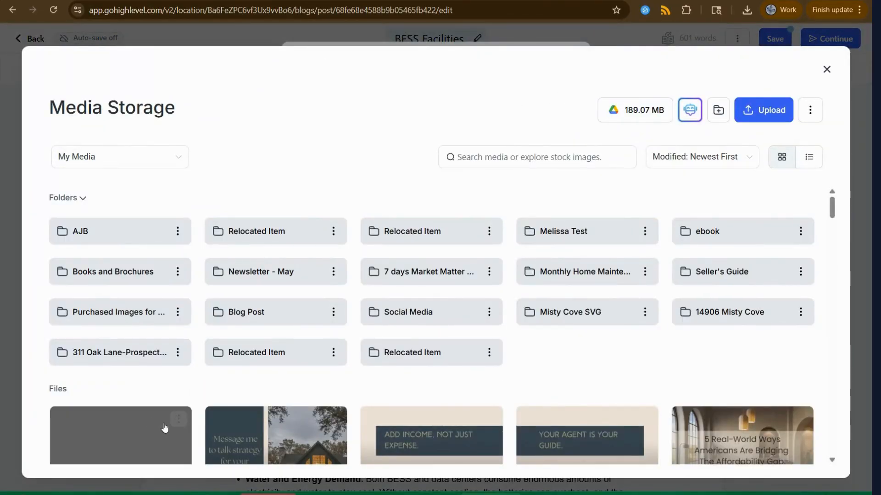
click(135, 443)
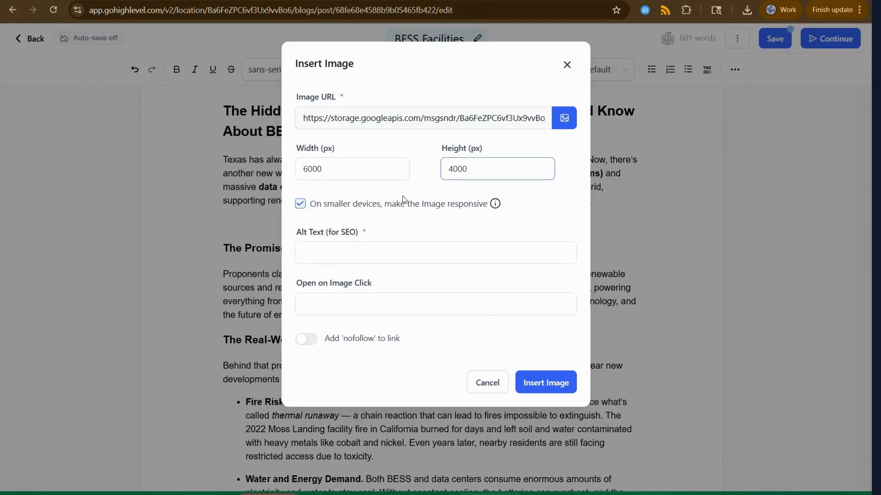
click(319, 253)
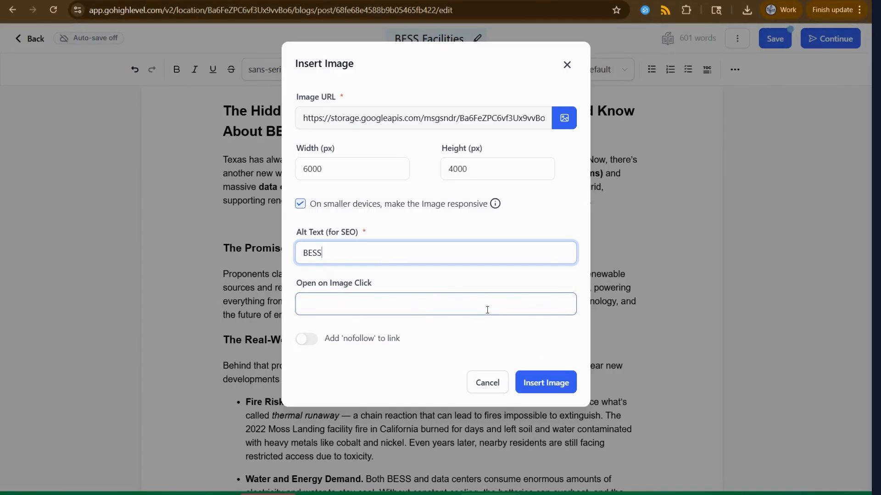
click(546, 383)
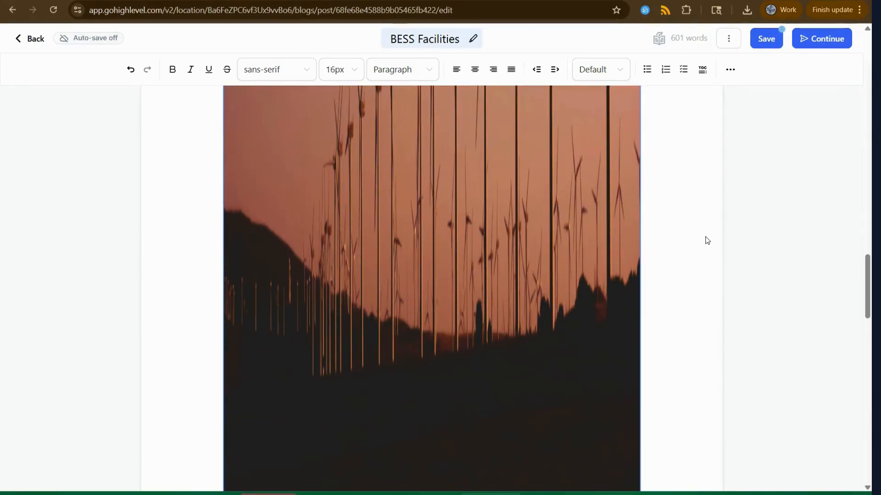
Repeatedly reduce the height of the wind turbine image above The Promised Benefits, keeping it at the full width of the text column
scroll(572, 306, down, 5)
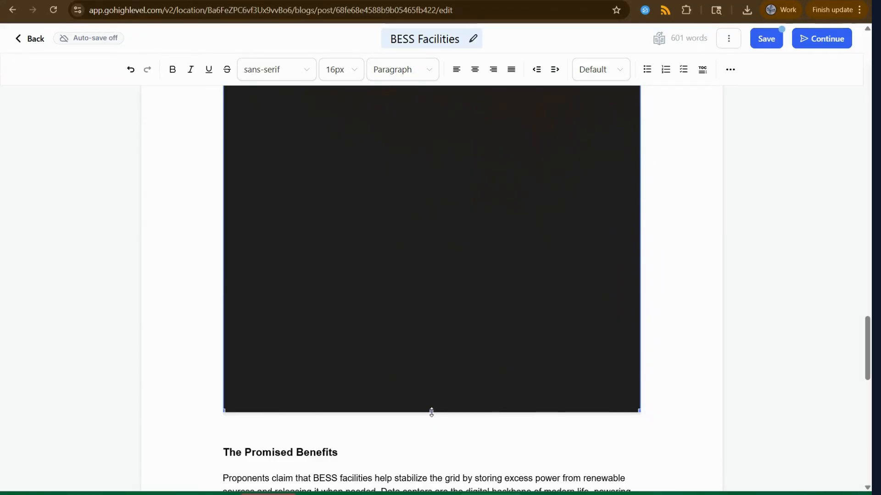
drag(431, 411, 428, 238)
scroll(641, 376, up, 5)
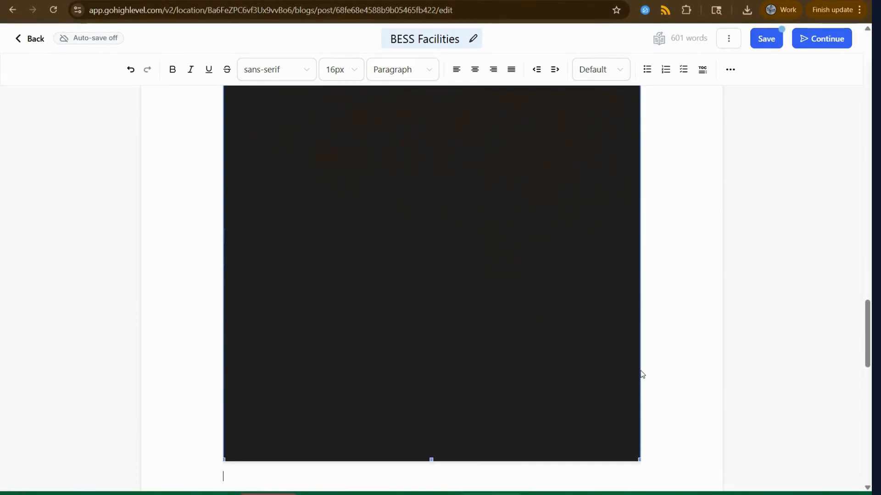
drag(431, 461, 418, 211)
scroll(709, 383, up, 6)
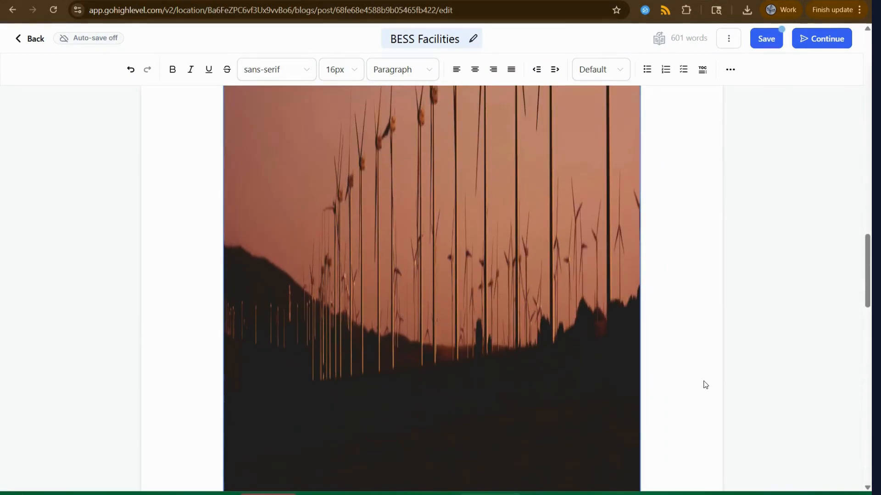
scroll(709, 382, down, 6)
scroll(546, 342, up, 1)
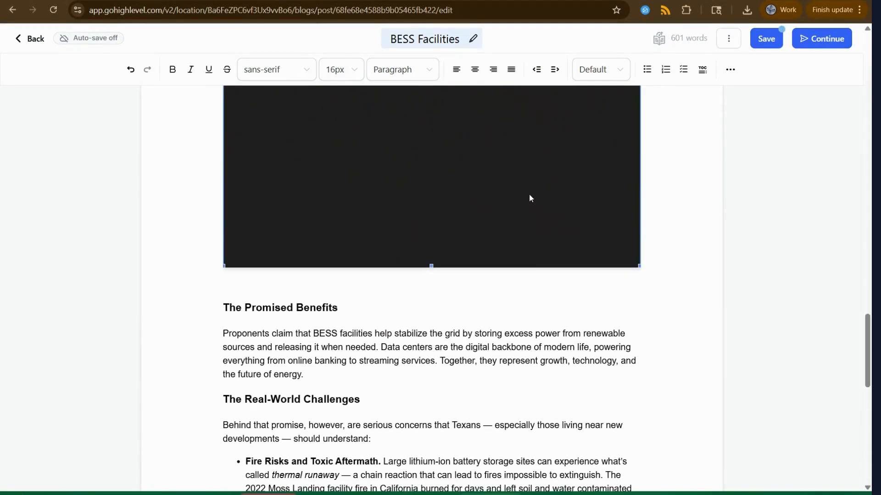
drag(431, 268, 415, 124)
scroll(539, 270, up, 5)
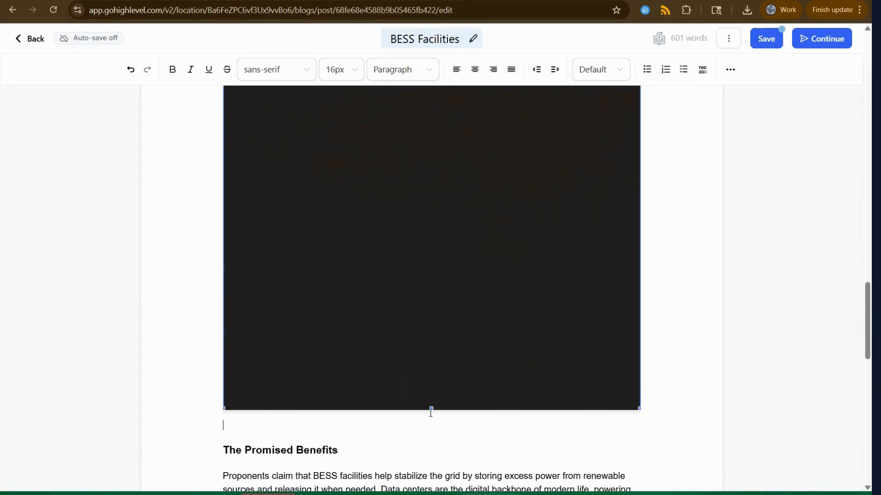
drag(432, 410, 430, 202)
scroll(765, 437, up, 5)
scroll(763, 440, down, 3)
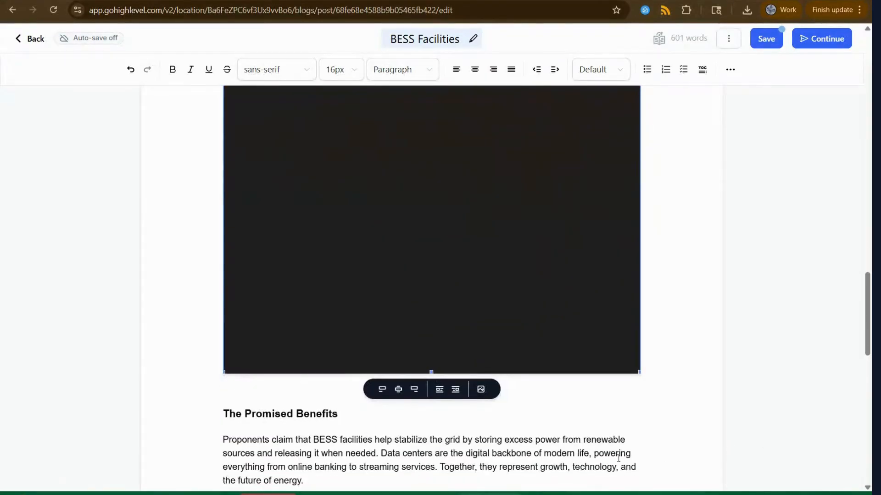
drag(431, 372, 429, 151)
scroll(712, 410, up, 6)
scroll(711, 409, up, 2)
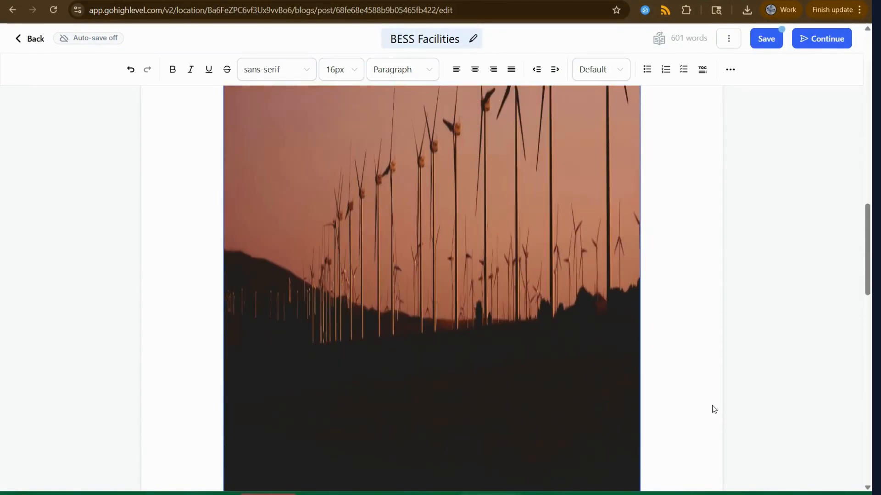
scroll(624, 426, down, 4)
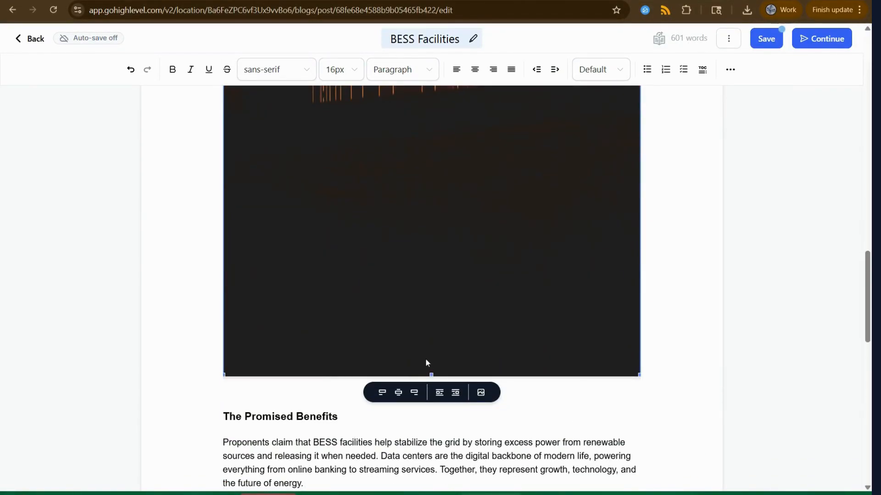
drag(432, 374, 431, 123)
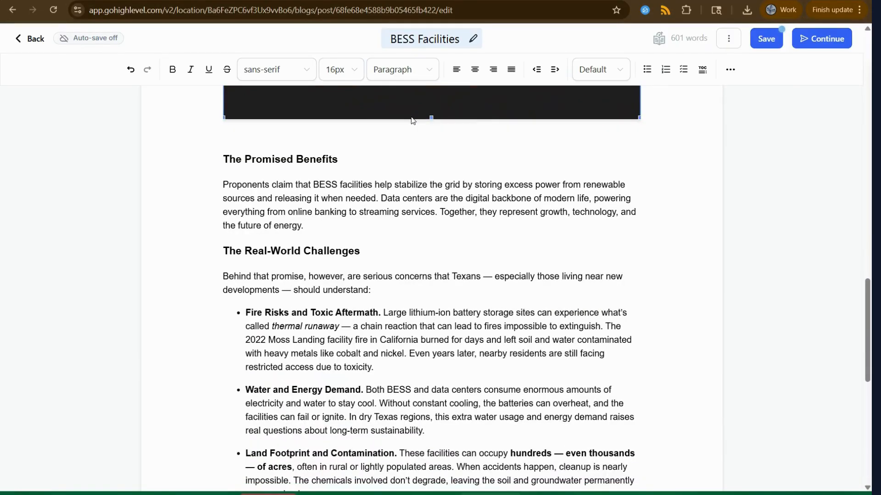
scroll(650, 406, up, 6)
scroll(651, 403, down, 1)
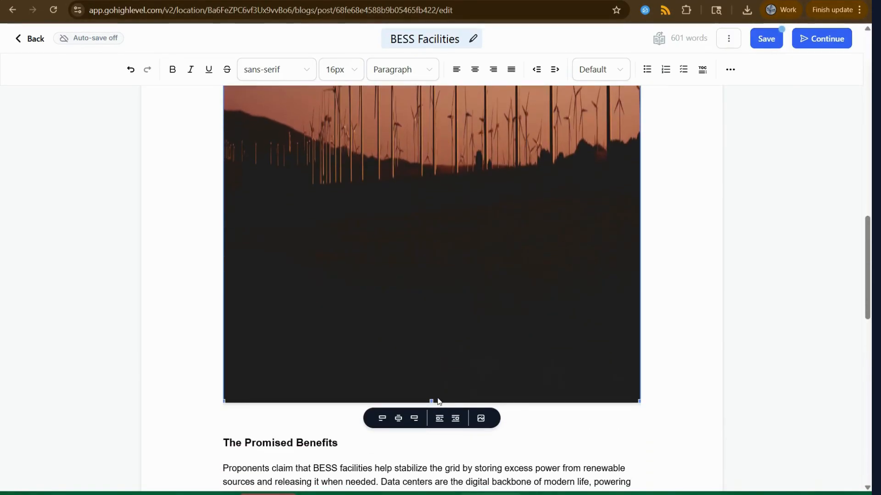
drag(433, 393, 437, 232)
scroll(635, 387, up, 4)
scroll(633, 389, down, 6)
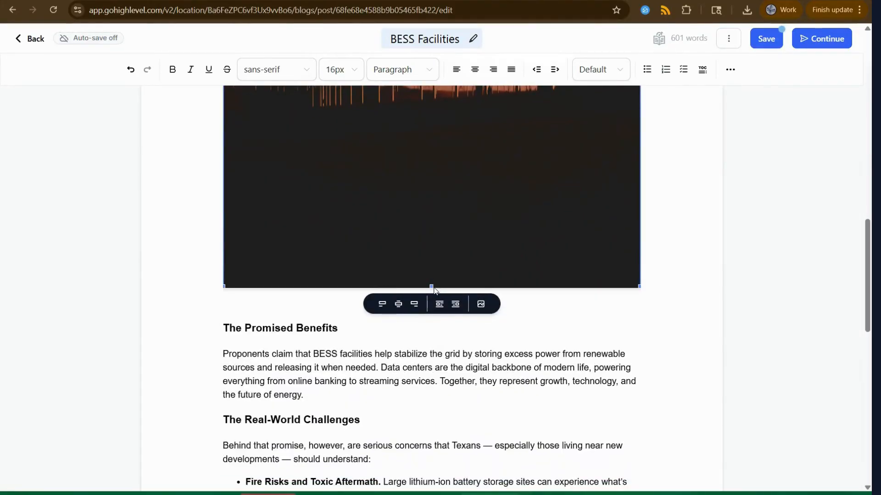
drag(432, 286, 405, 149)
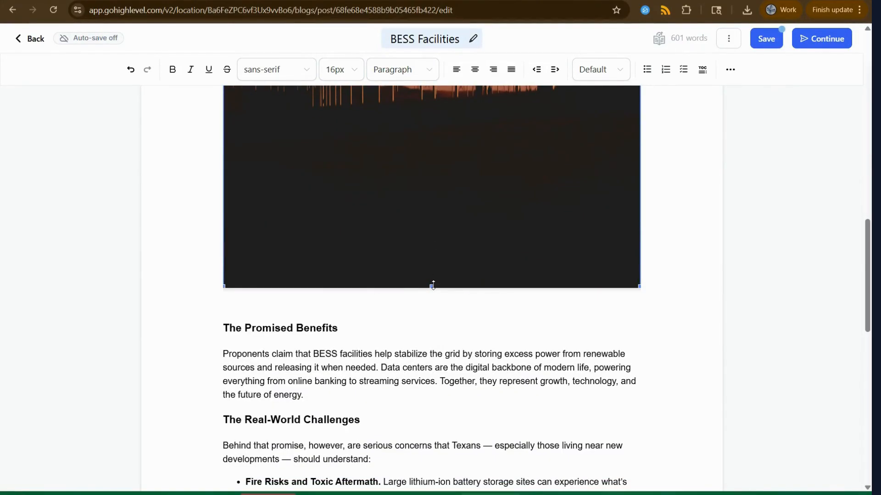
drag(433, 285, 430, 111)
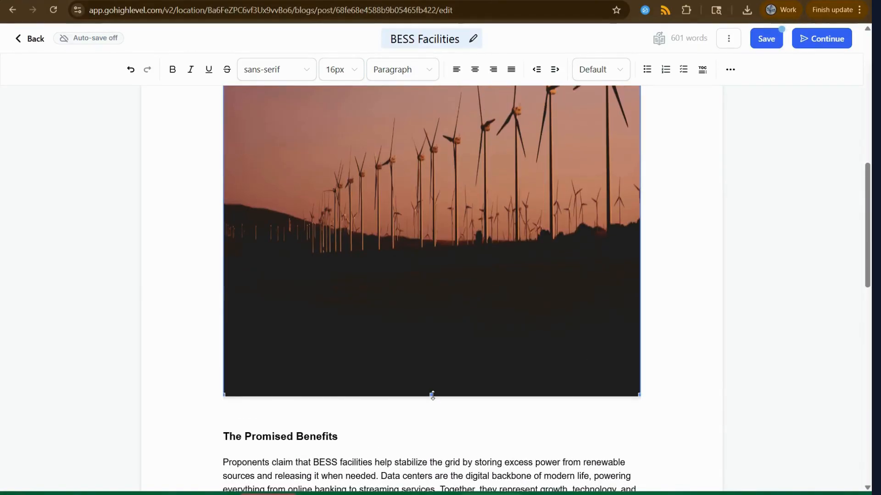
drag(431, 397, 440, 256)
scroll(715, 400, up, 4)
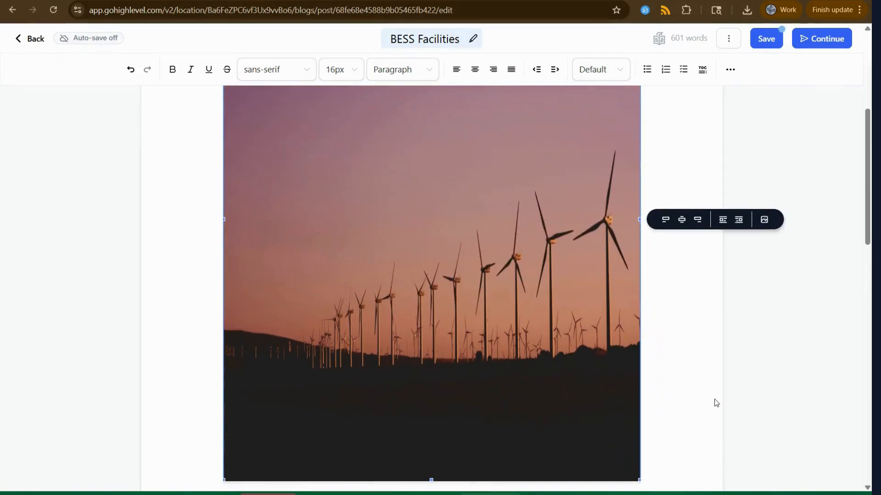
scroll(681, 409, down, 5)
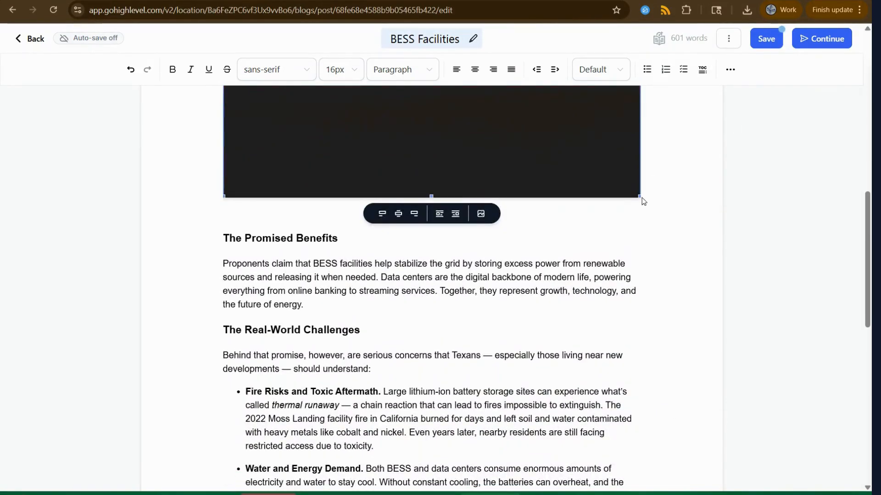
Scale the wind turbine image down in width and height to a little over half the text column's width
drag(639, 197, 561, 128)
scroll(553, 224, up, 7)
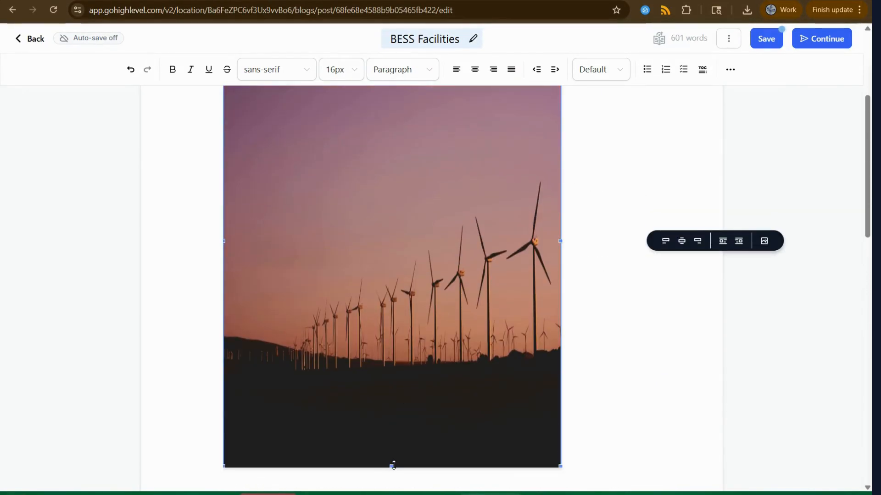
drag(392, 466, 405, 279)
scroll(684, 254, up, 3)
scroll(682, 252, down, 2)
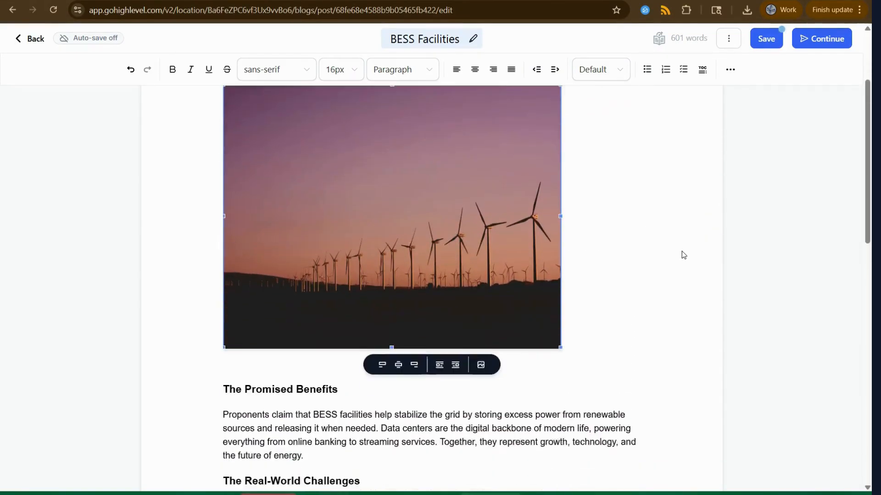
click(669, 261)
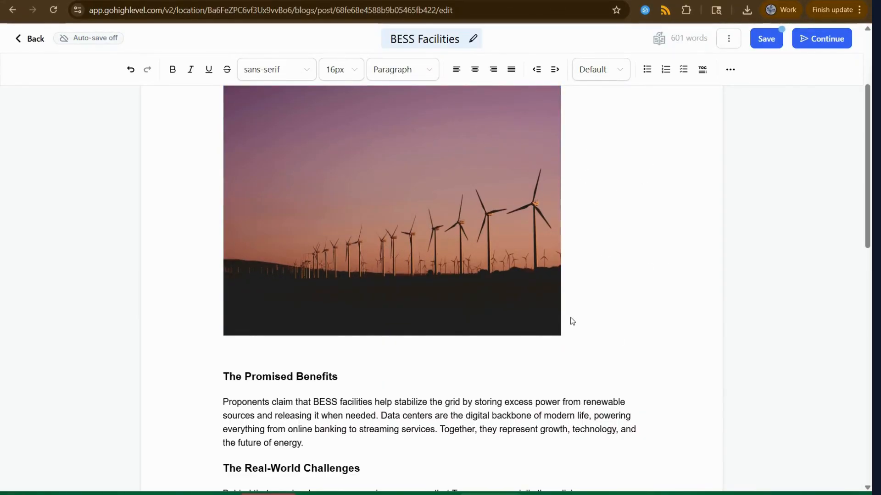
click(557, 332)
drag(559, 334, 464, 269)
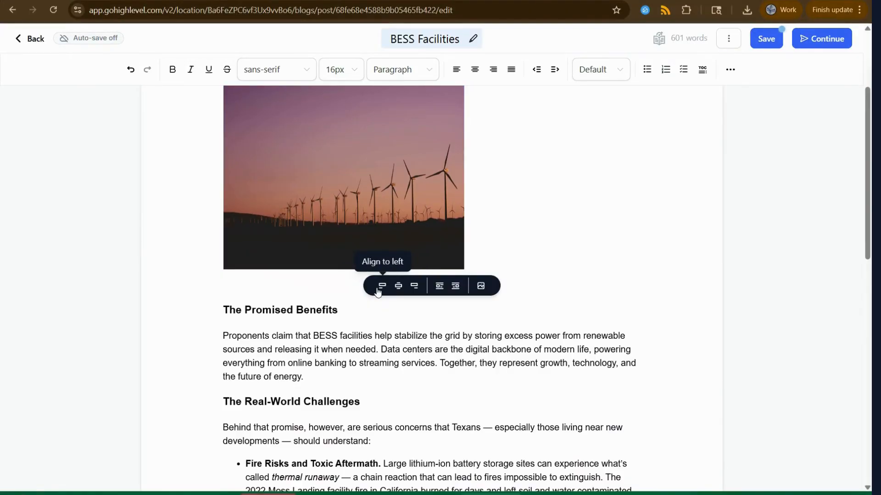
Try center and right alignment for the wind turbine image, and make the text wrap along its right side
click(402, 290)
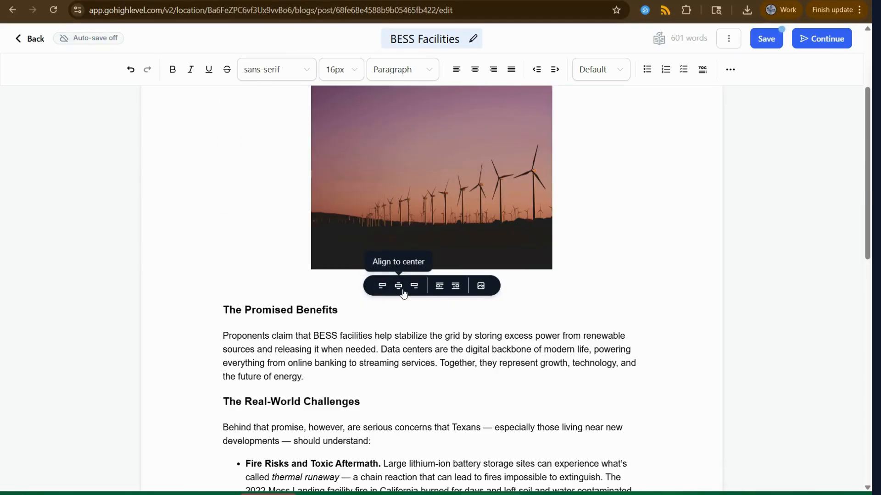
click(415, 287)
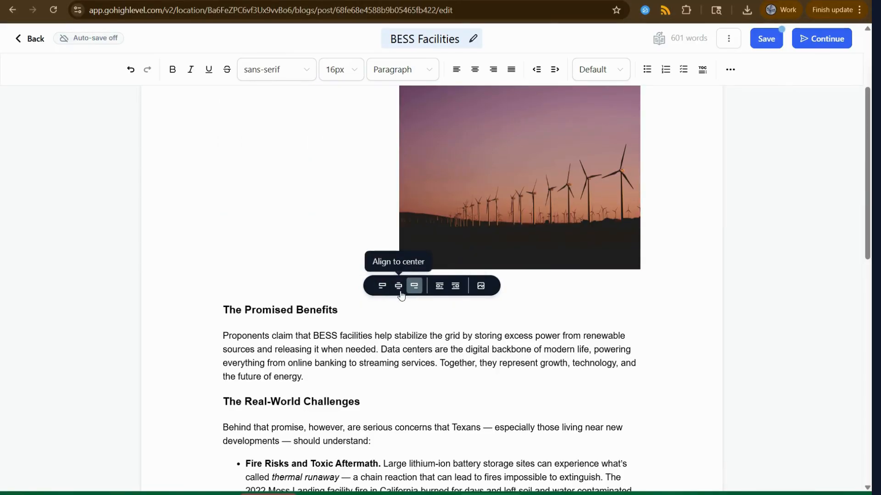
click(400, 293)
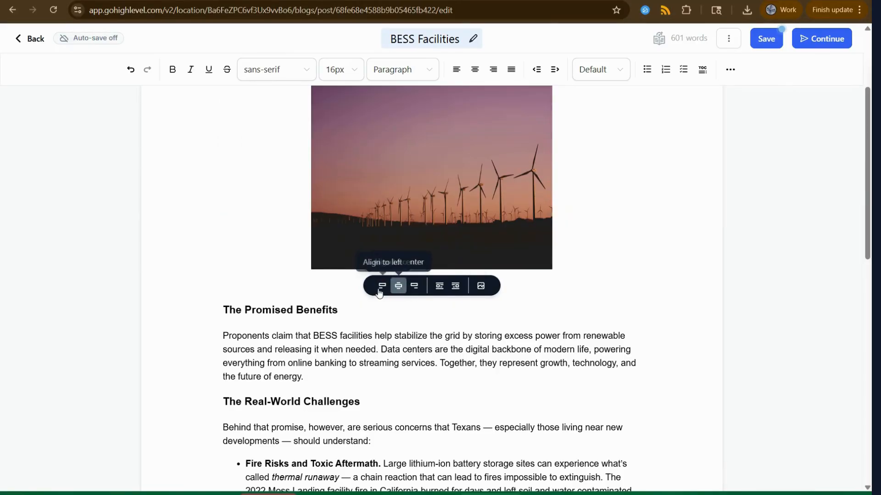
click(439, 287)
scroll(520, 324, up, 3)
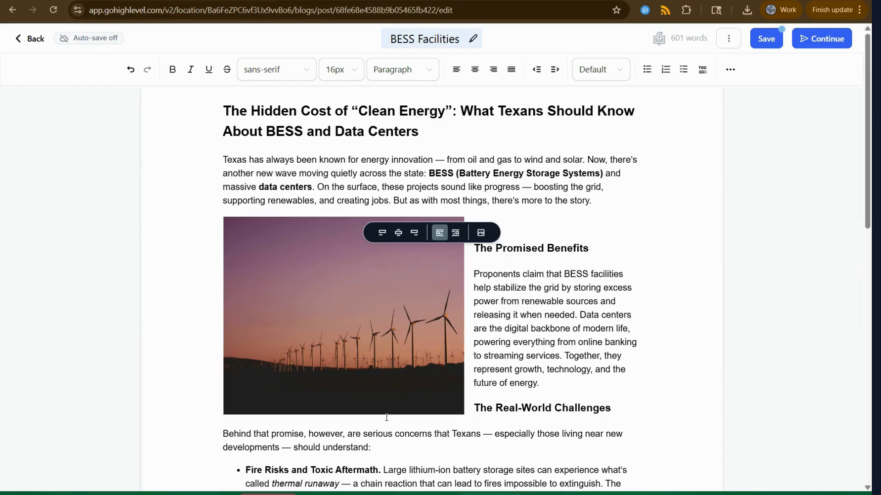
Delete the wind turbine image and the blank line above The Promised Benefits, and save the blog post
key(Delete)
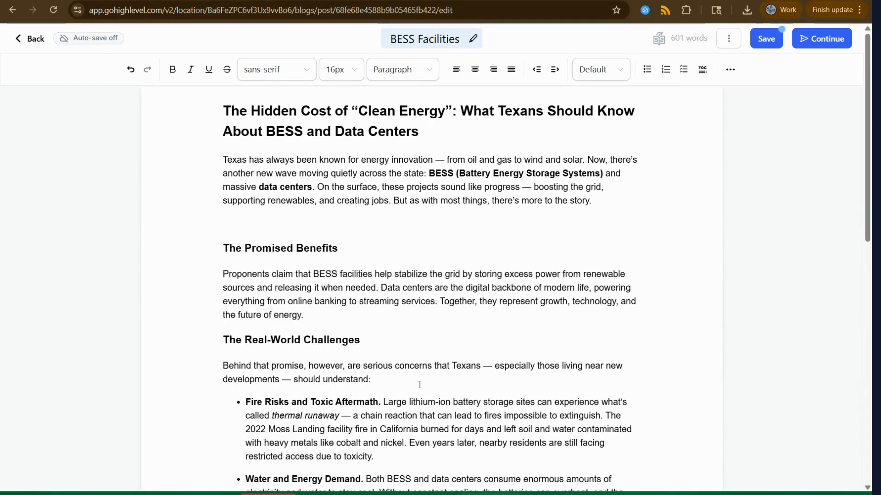
key(Delete)
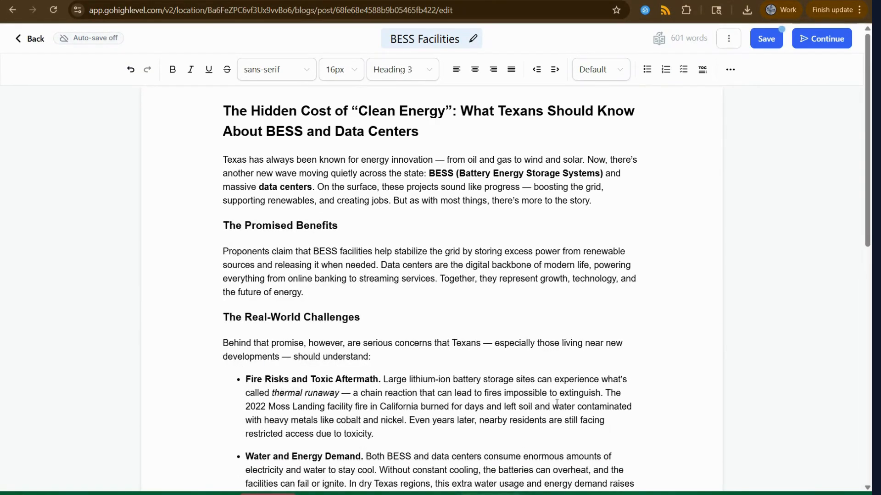
scroll(420, 385, down, 10)
scroll(492, 379, up, 10)
click(764, 42)
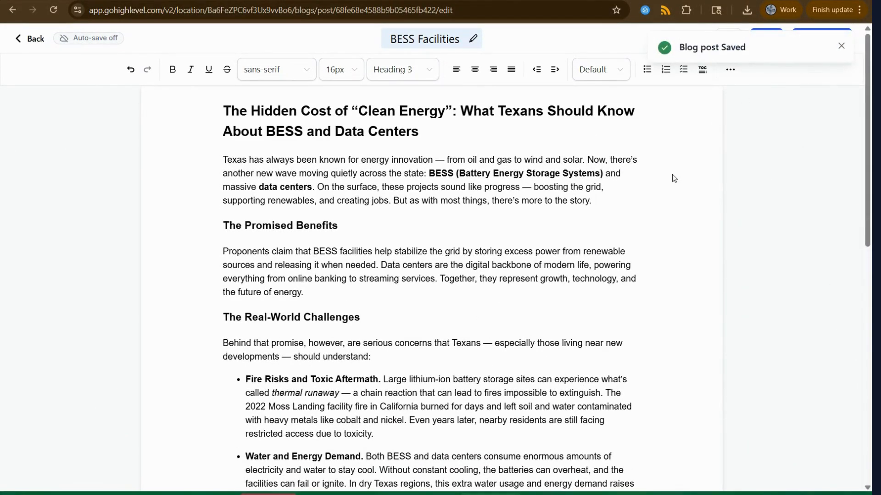
Show the editor's additional formatting and insert tools, and continue to the post's publishing settings
click(600, 240)
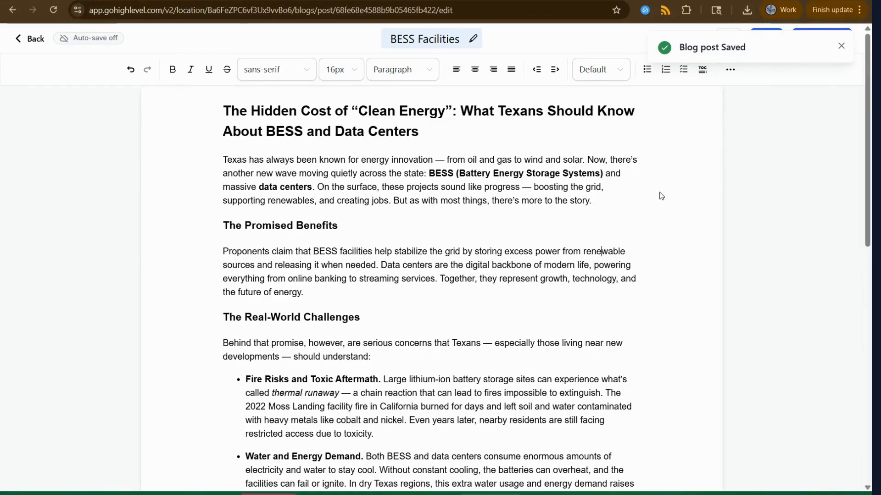
click(730, 69)
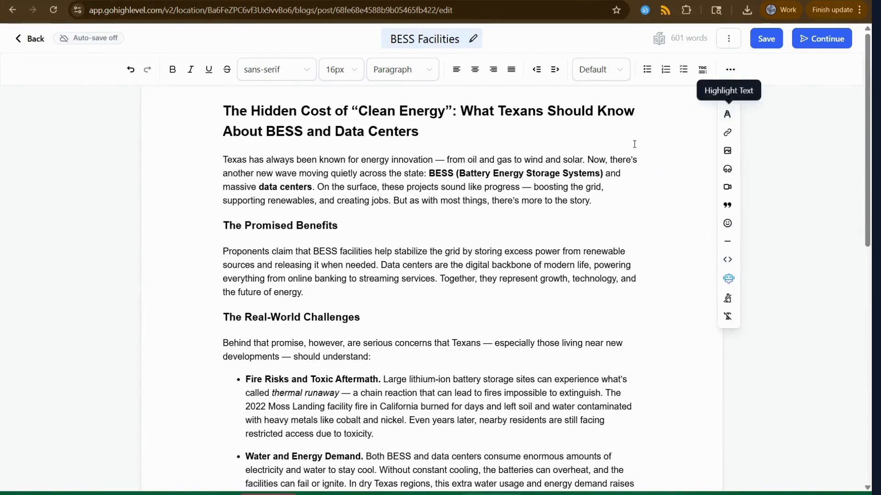
click(818, 40)
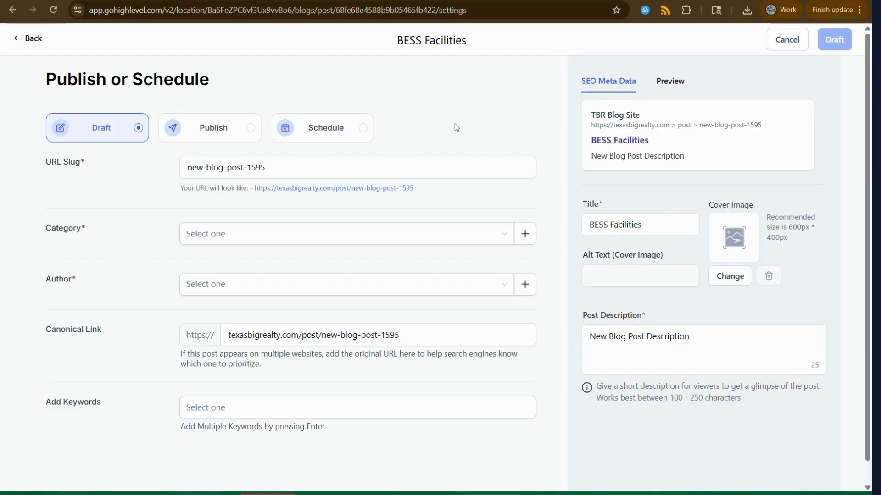
click(723, 277)
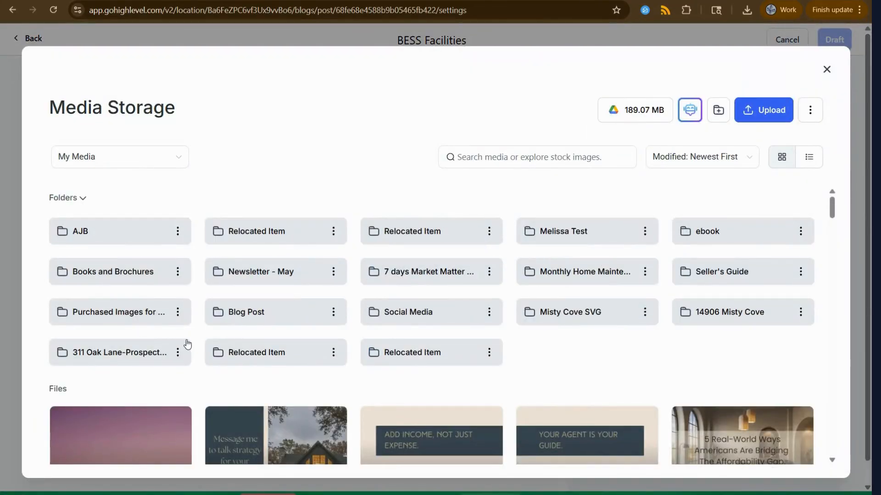
click(115, 440)
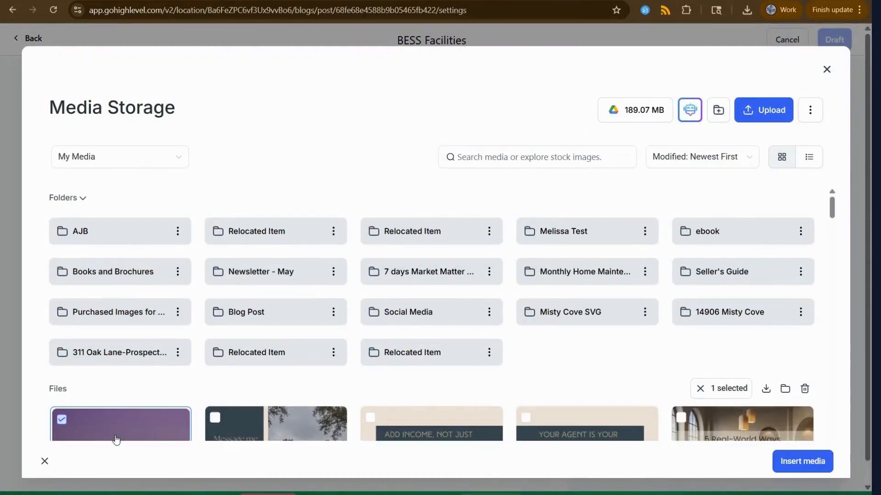
scroll(204, 364, down, 4)
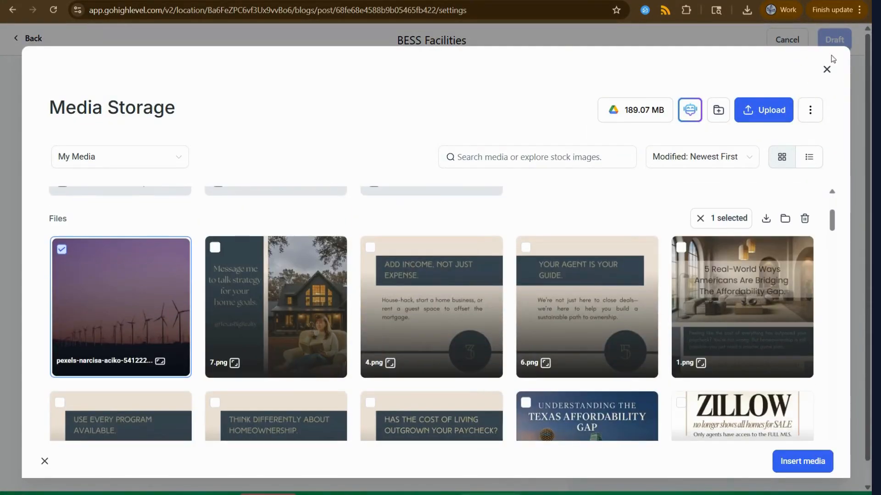
click(826, 69)
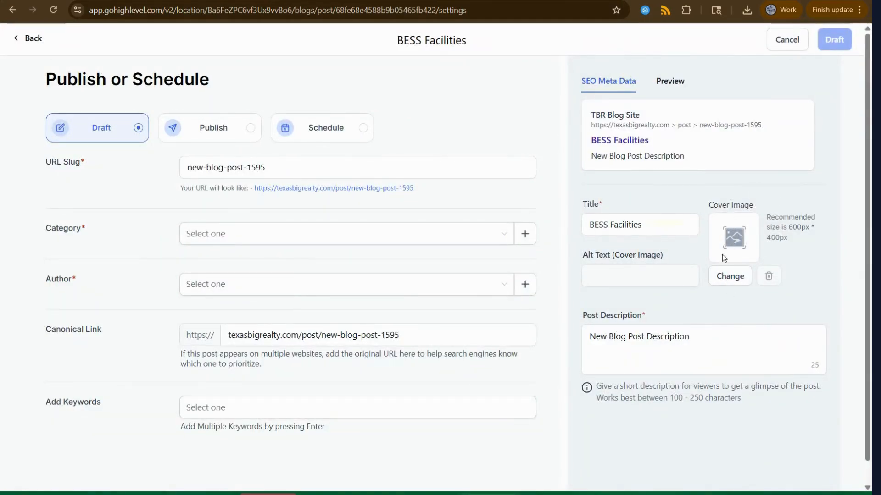
Set the wind turbine photo from media storage as the cover image and give it the alt text BESS
click(728, 277)
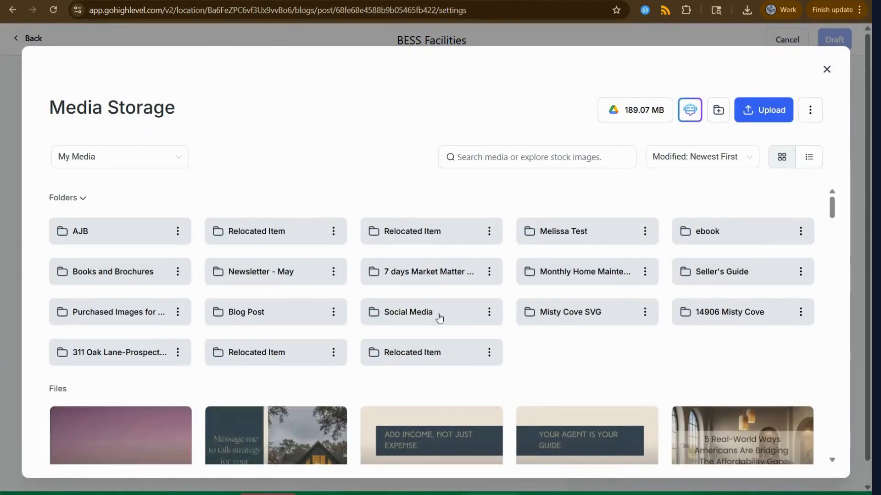
scroll(436, 316, down, 6)
scroll(326, 266, up, 3)
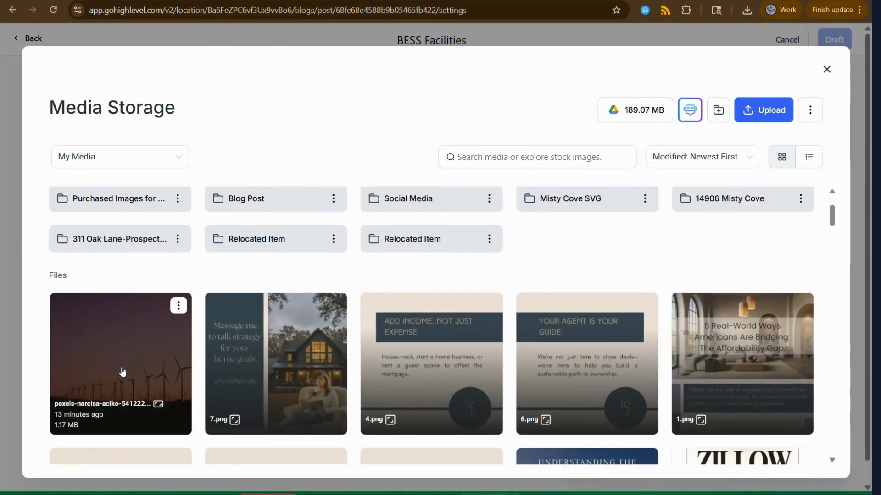
click(122, 372)
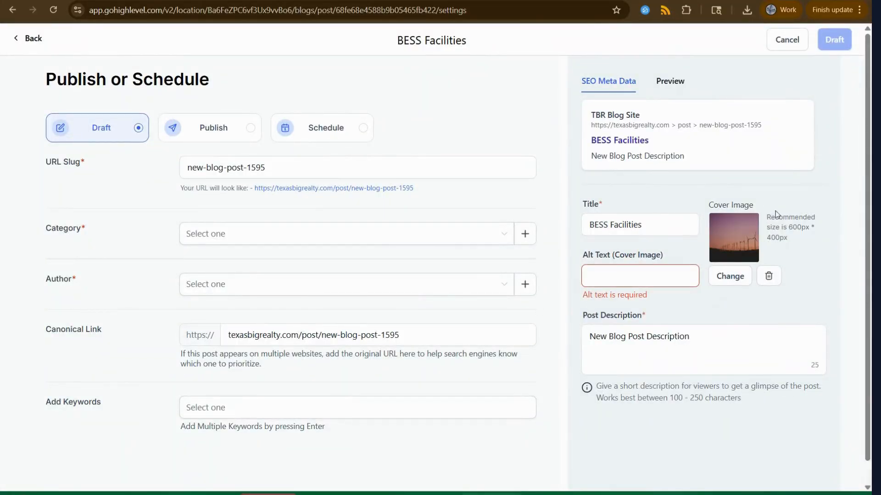
click(642, 282)
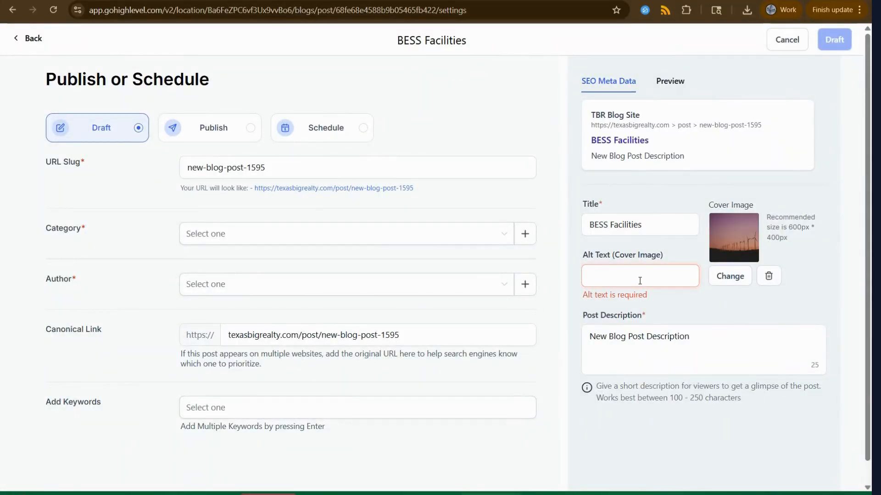
text(BESS)
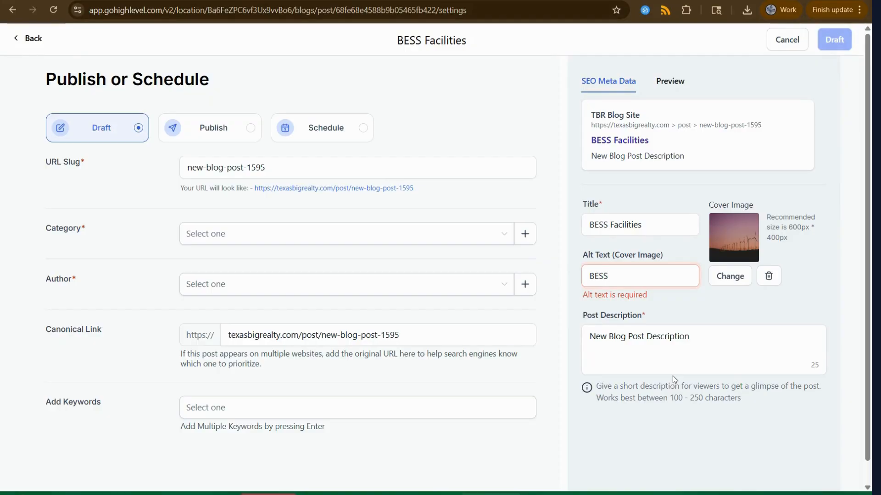
click(736, 362)
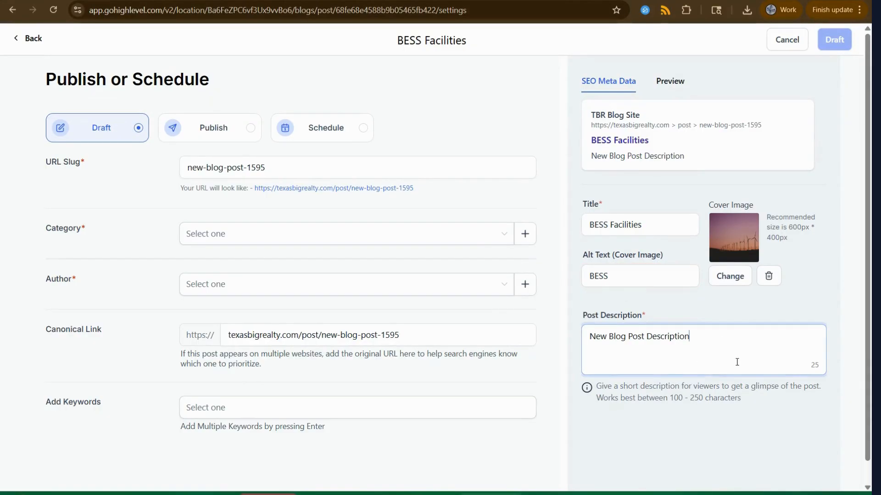
Replace the post's URL slug with BESS_facilities_and_real_estate
click(275, 168)
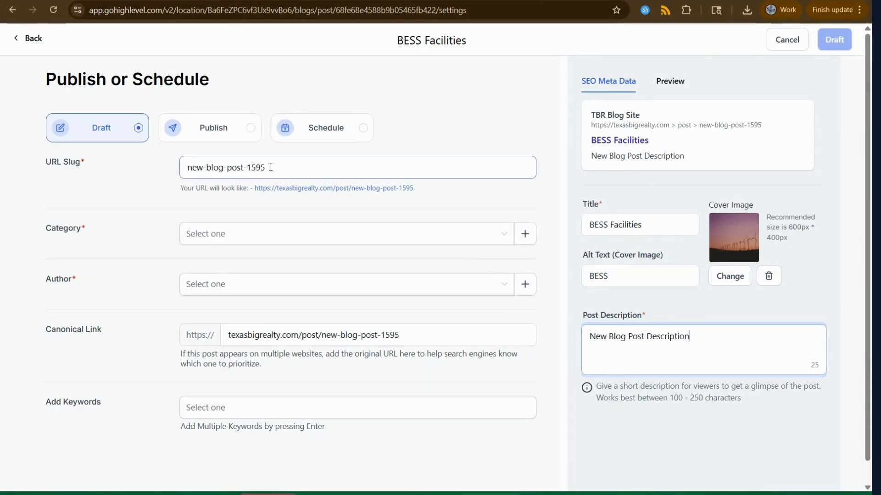
drag(275, 167, 155, 171)
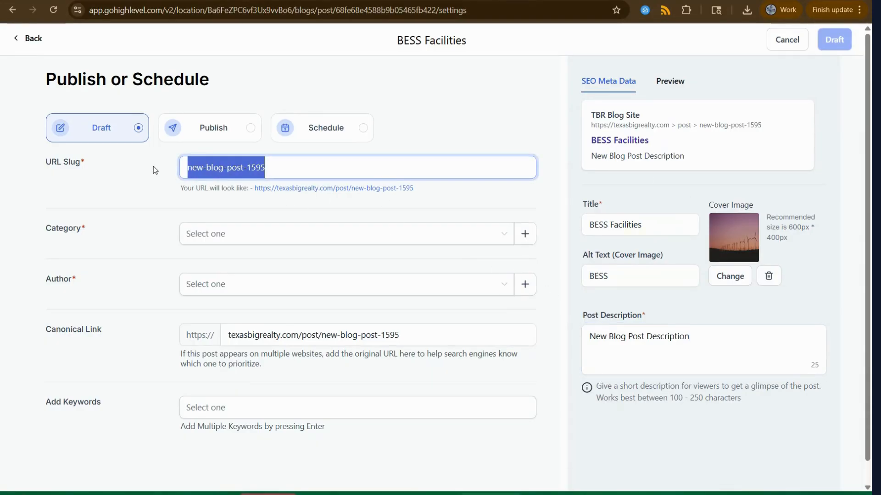
text(BESS)
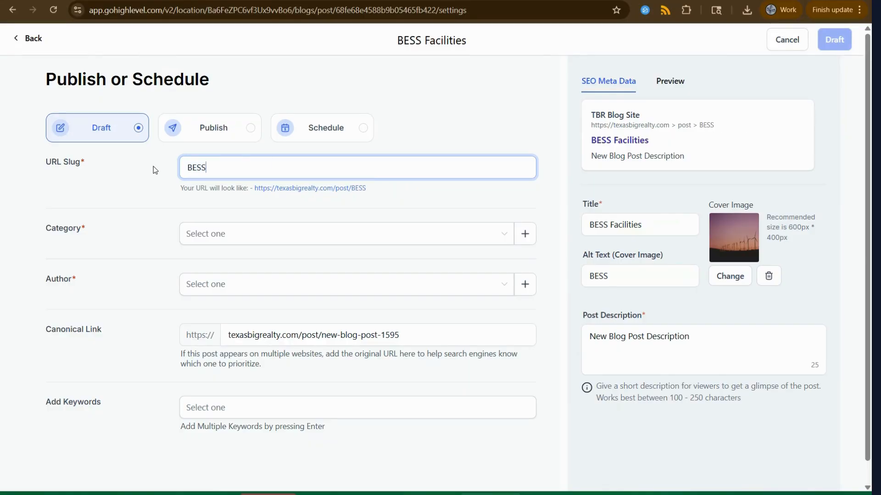
text(_fa)
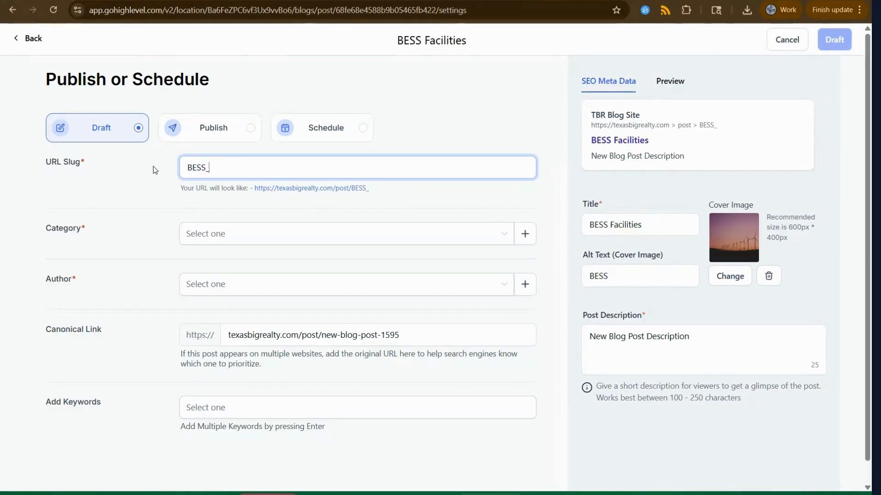
text(ies)
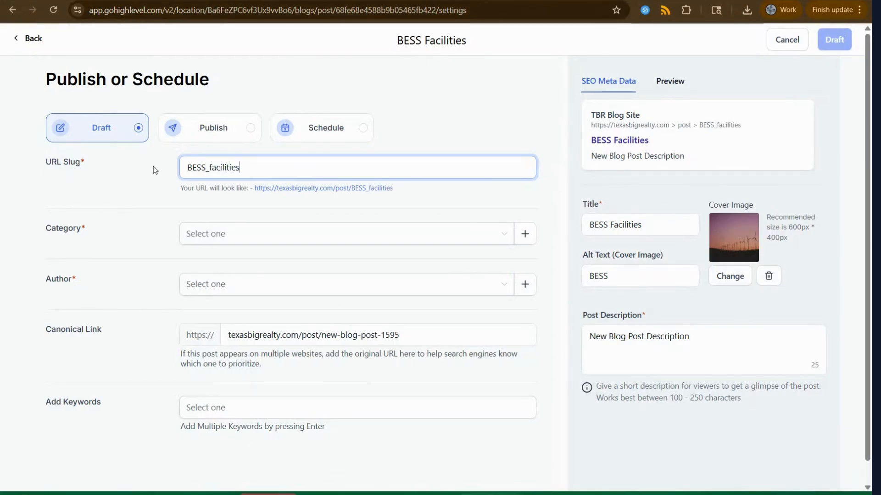
text(_)
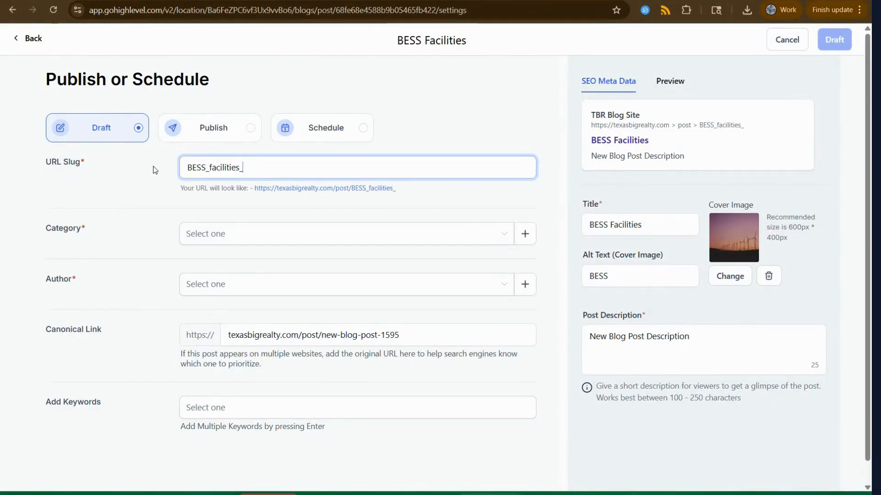
text(and_real_estate)
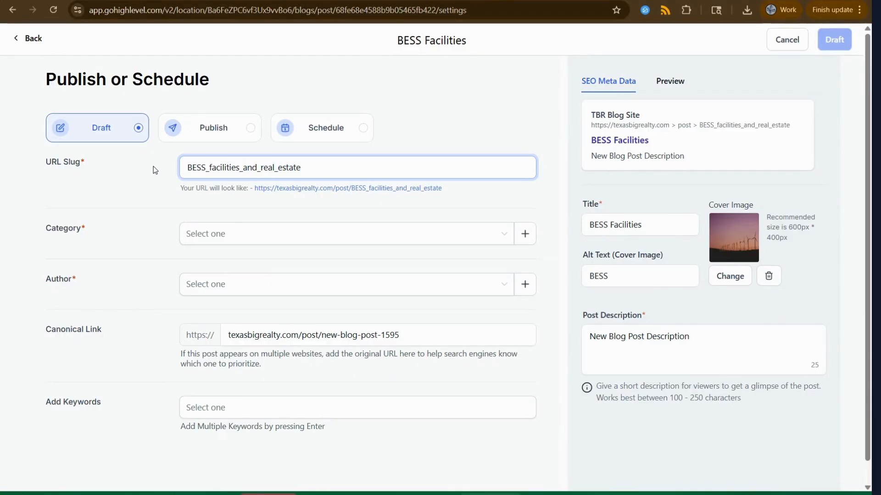
key(ctrl+a)
Assign the post to the categories Real Estate Blog and Real Estate Trends
click(203, 234)
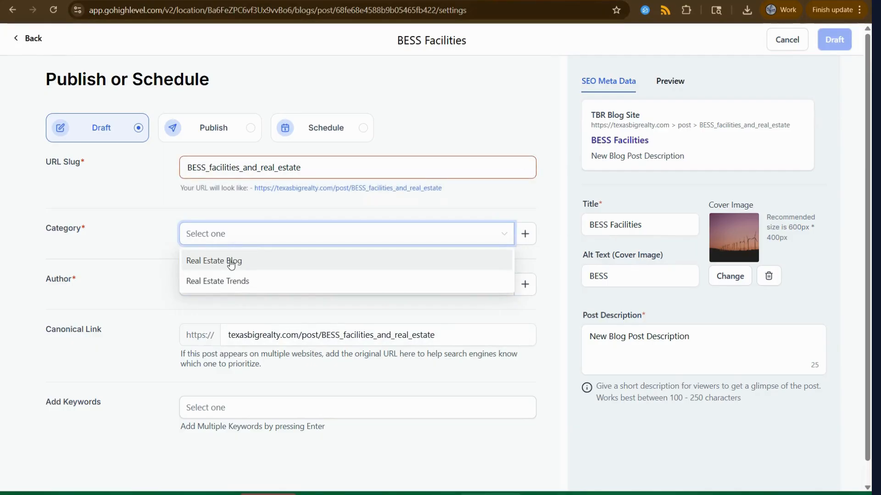
click(231, 262)
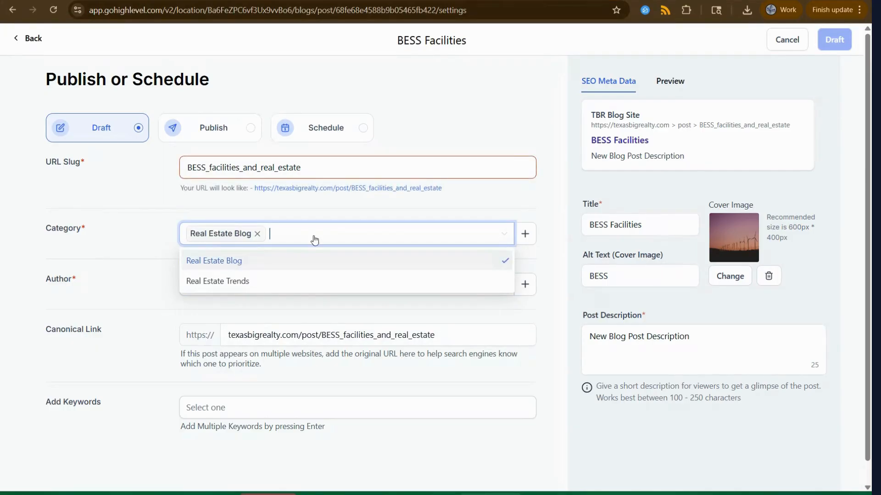
click(230, 281)
click(136, 231)
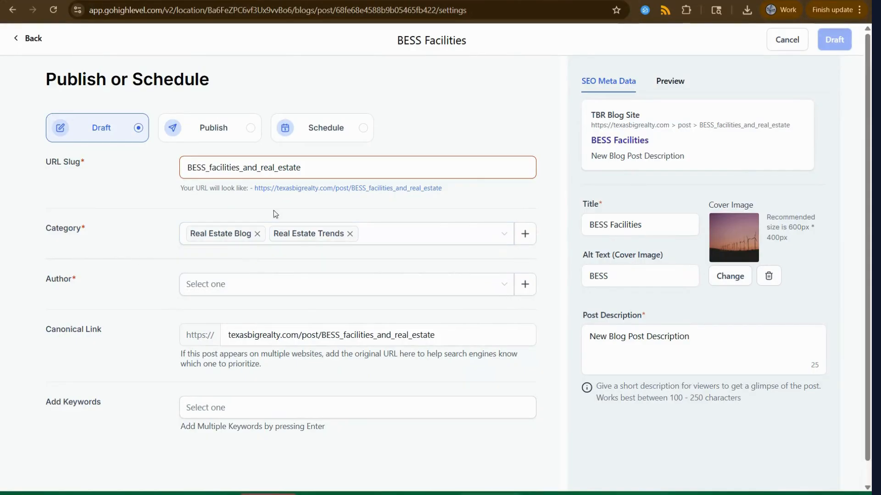
Try a new category with URL slug diy and description "Home diy projects in irving, tx.", and discard it
click(525, 236)
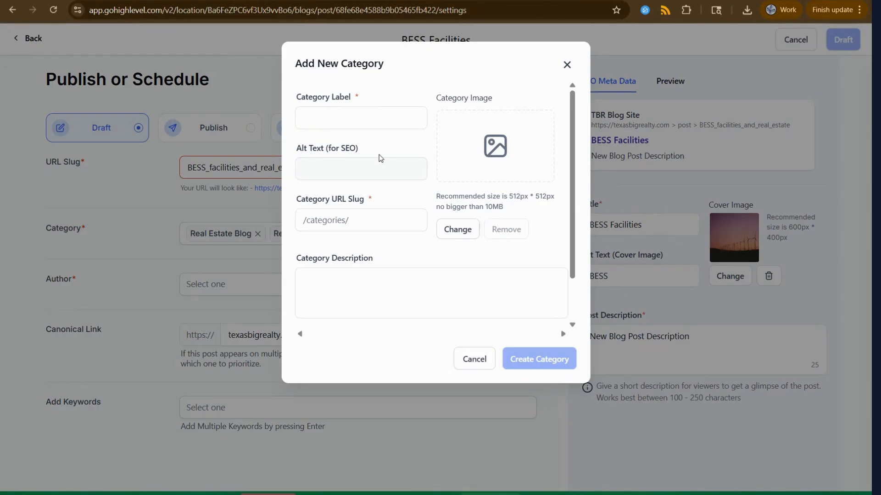
click(380, 219)
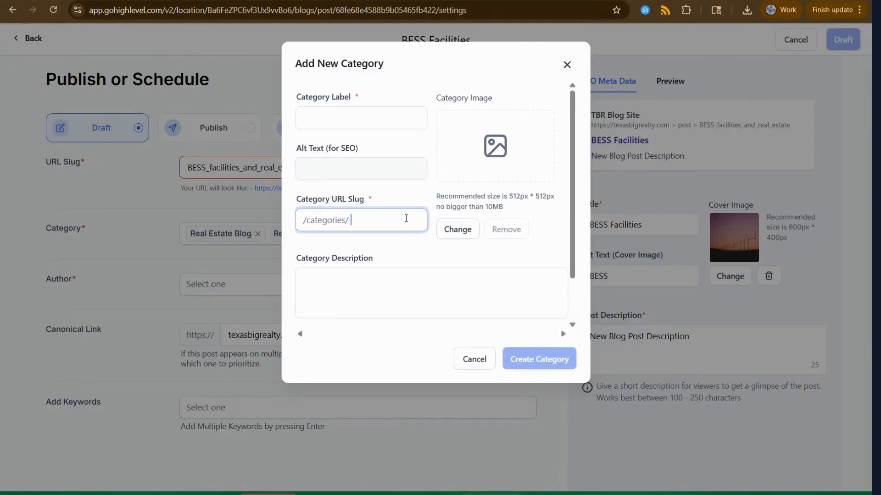
text(diy)
click(383, 292)
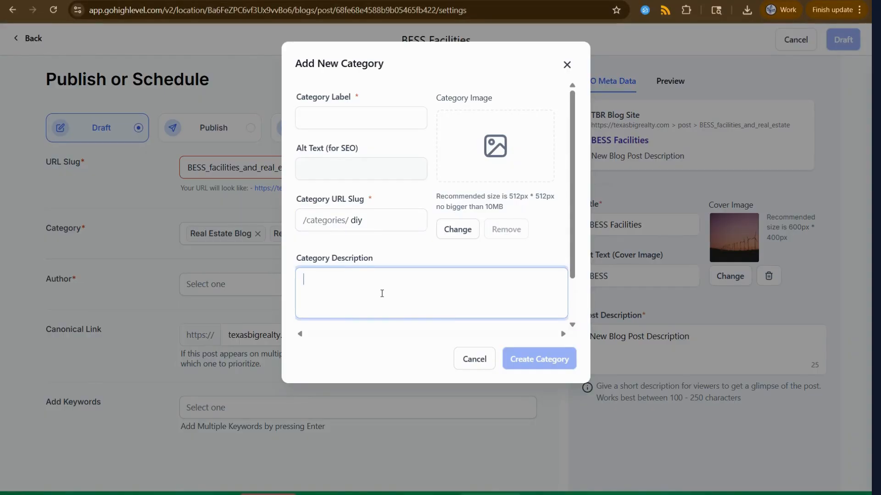
text(Home diy projects in irving, tx.)
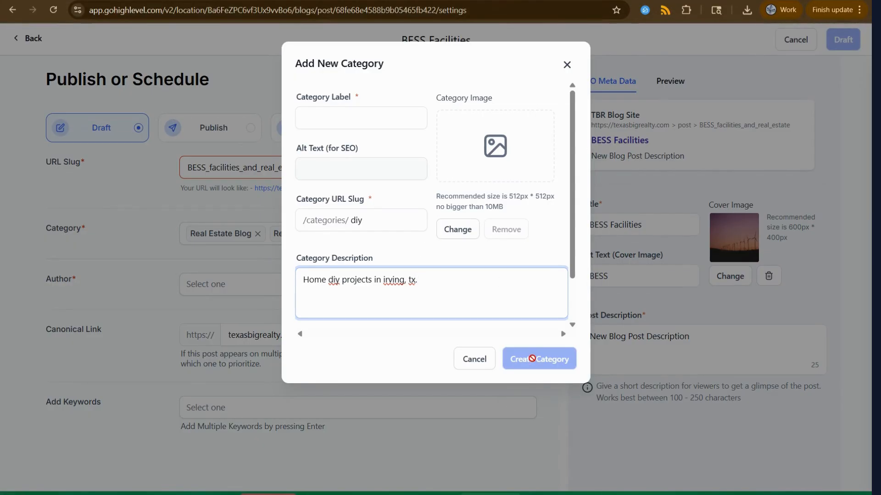
click(567, 64)
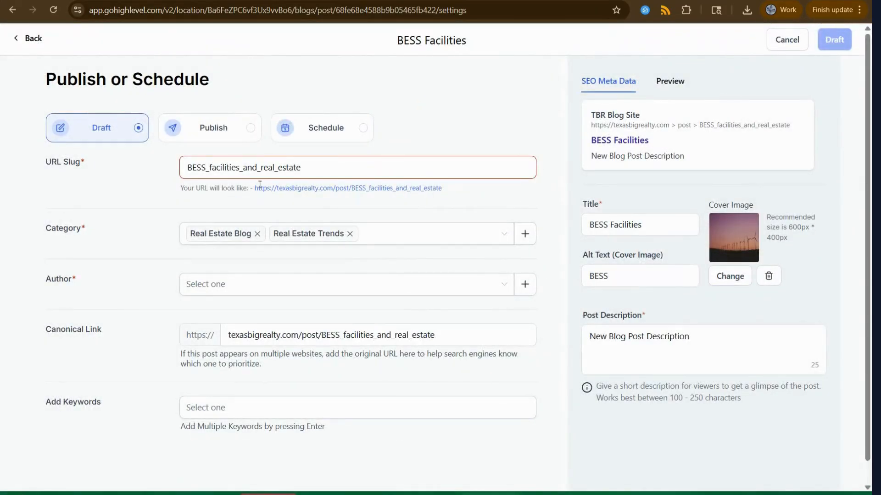
Assign the existing author to the post
click(348, 168)
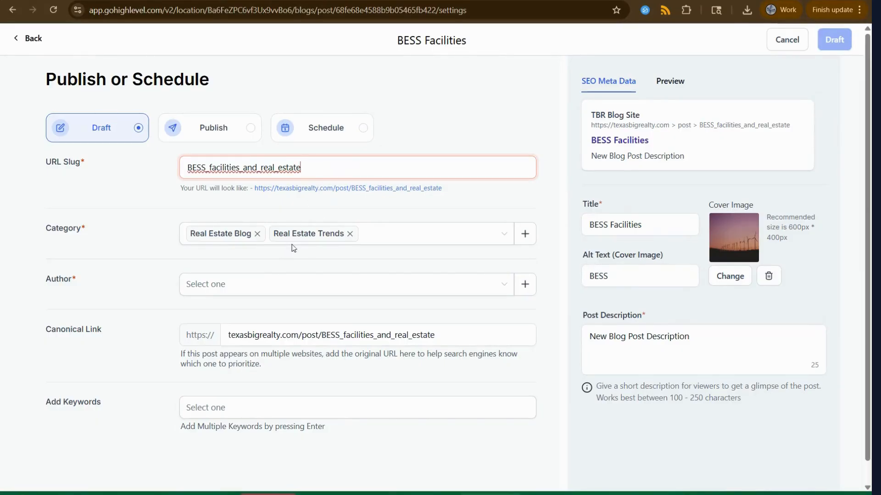
click(251, 282)
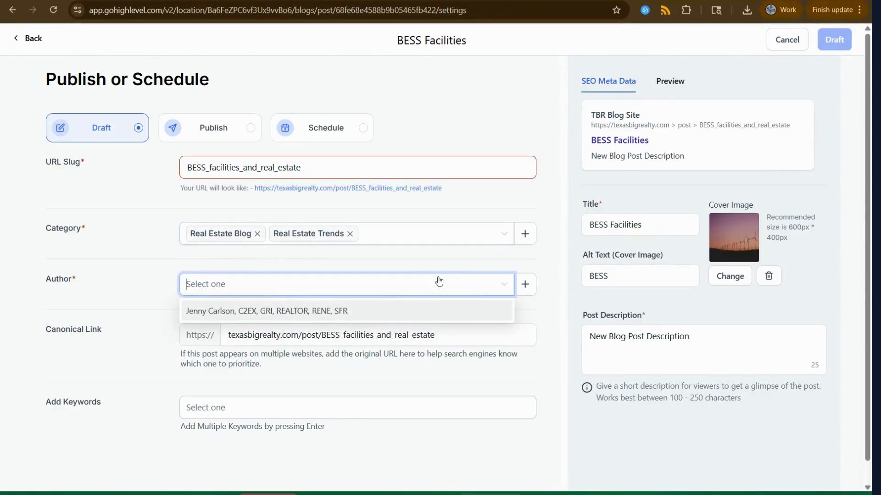
click(319, 312)
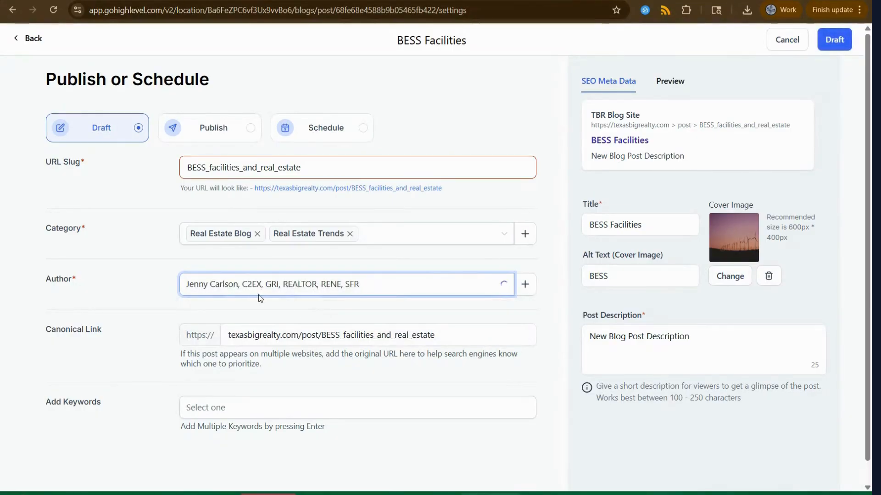
Examine the new author form's name, photo, description, canonical link and social media fields, and close it without creating an author
click(526, 285)
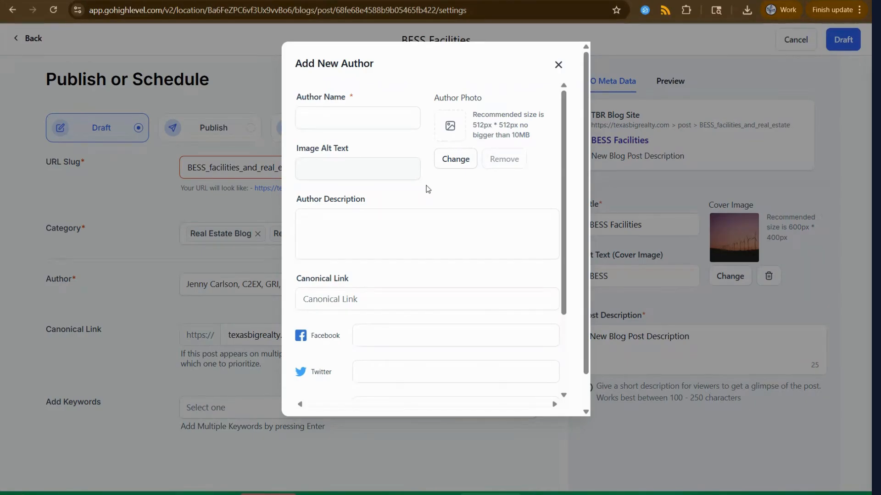
click(460, 239)
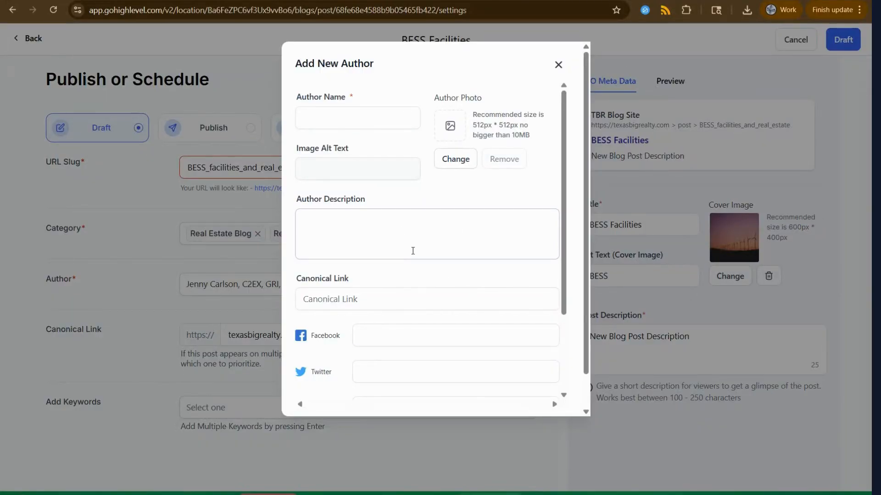
scroll(414, 254, down, 3)
click(359, 204)
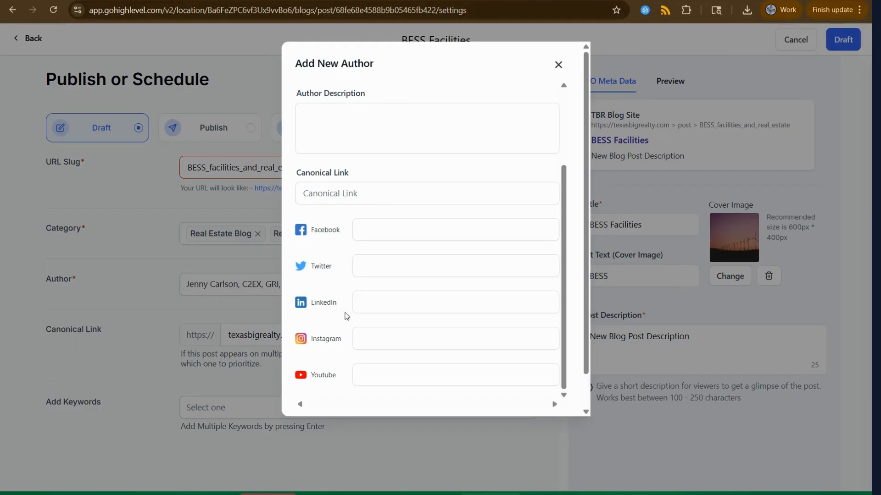
scroll(376, 339, down, 1)
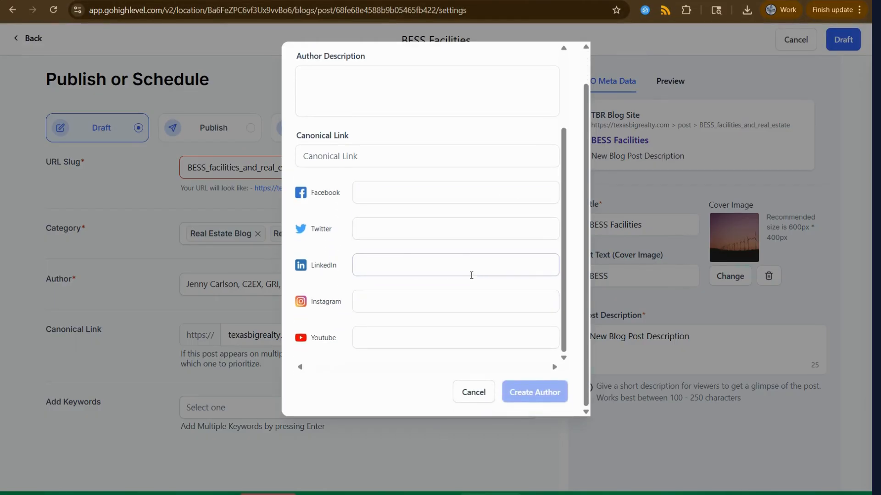
scroll(458, 253, up, 3)
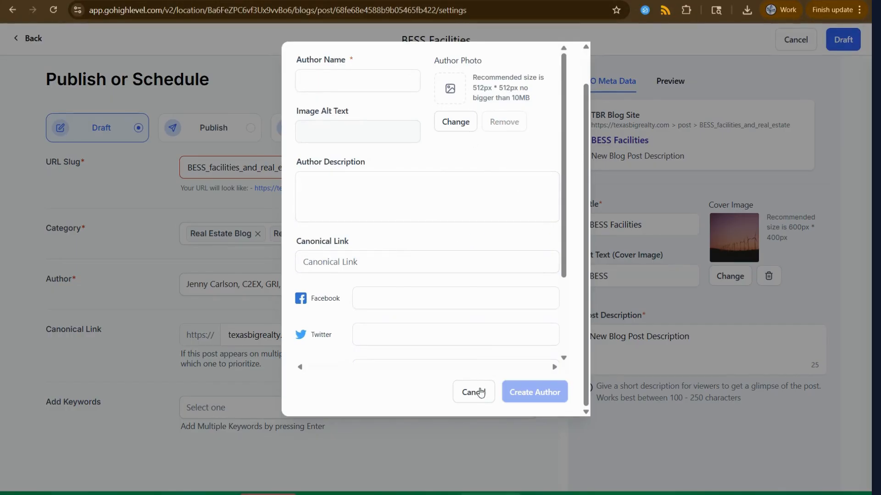
scroll(479, 294, up, 1)
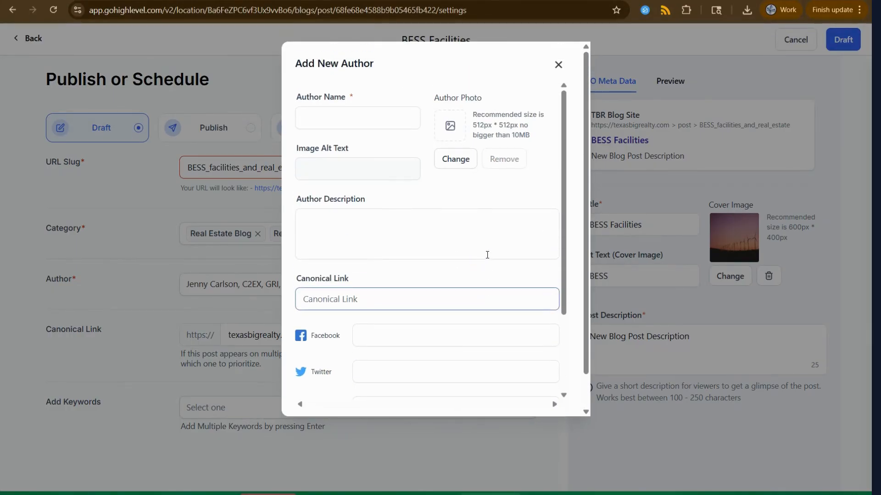
click(559, 65)
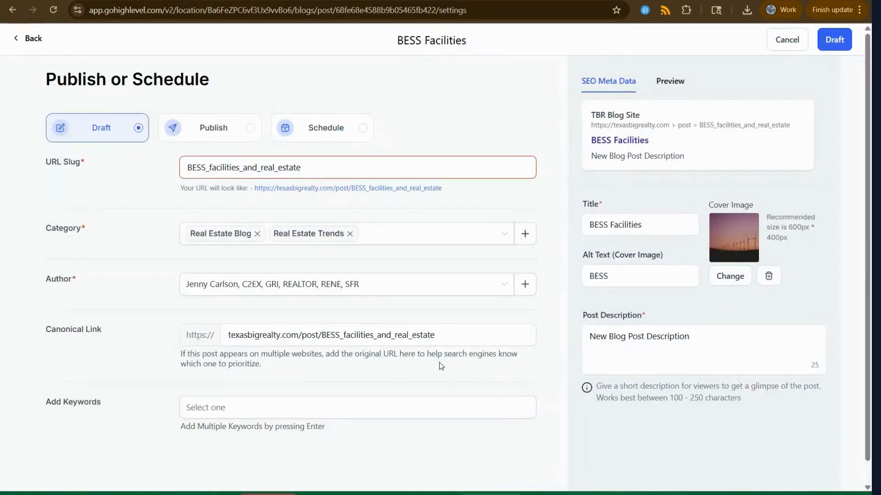
Add the keywords "green energy" and "bess facilities" to the blog post
scroll(284, 390, down, 1)
scroll(285, 390, down, 1)
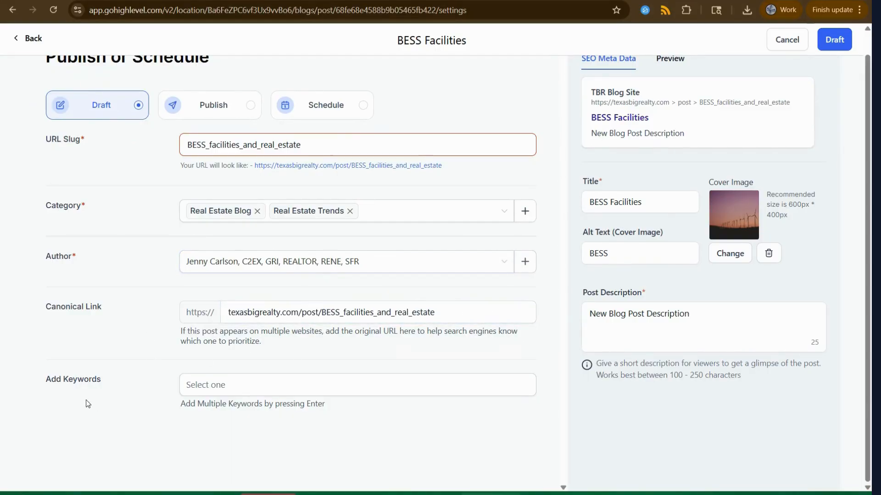
click(191, 394)
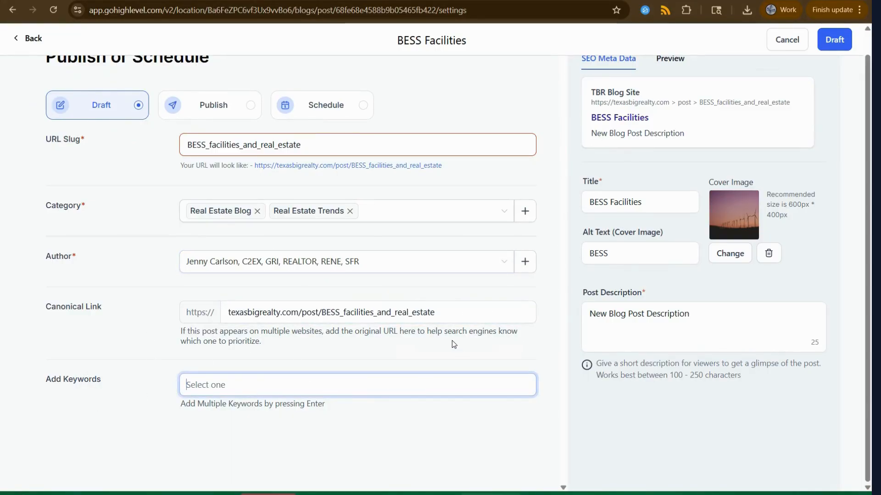
text(green energy)
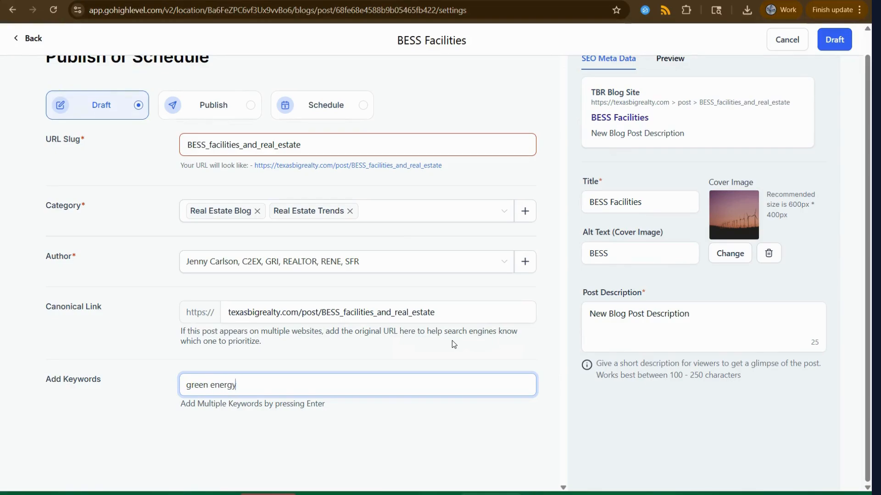
key(Return)
text(bess )
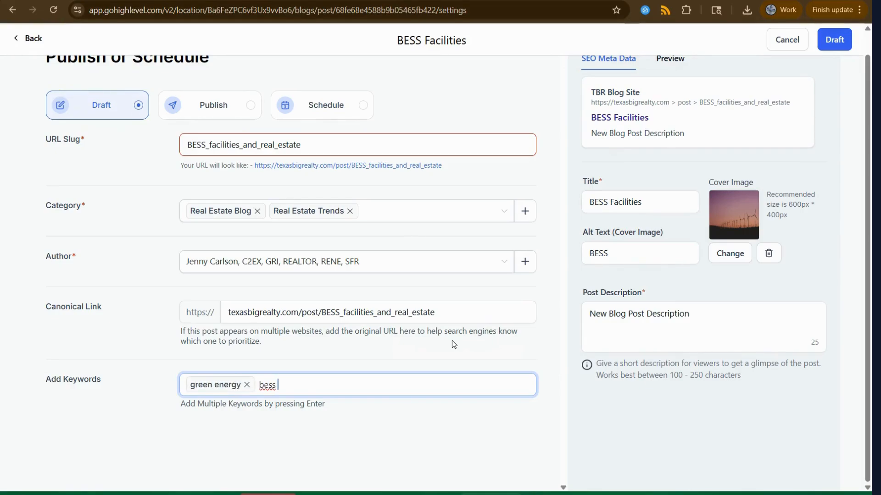
text(facilities)
key(Return)
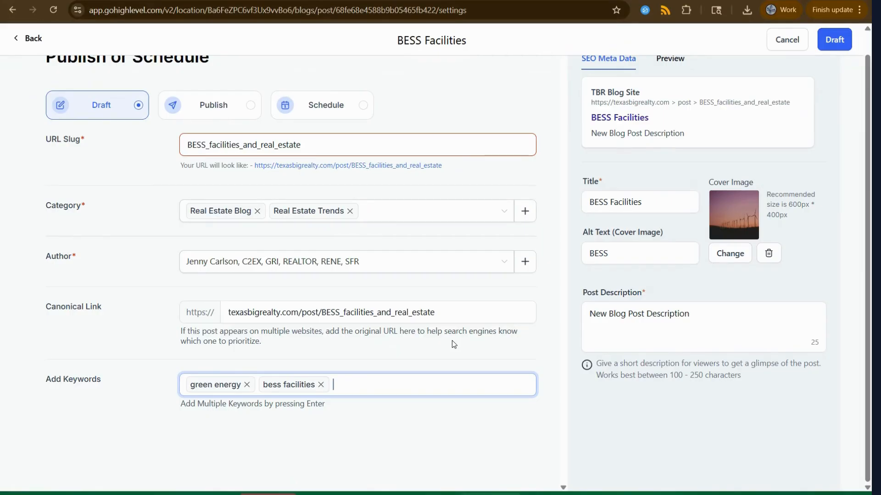
Add three more keywords to the post: "energy issues", "energy and real estate" and "texas energy problems"
text(energy)
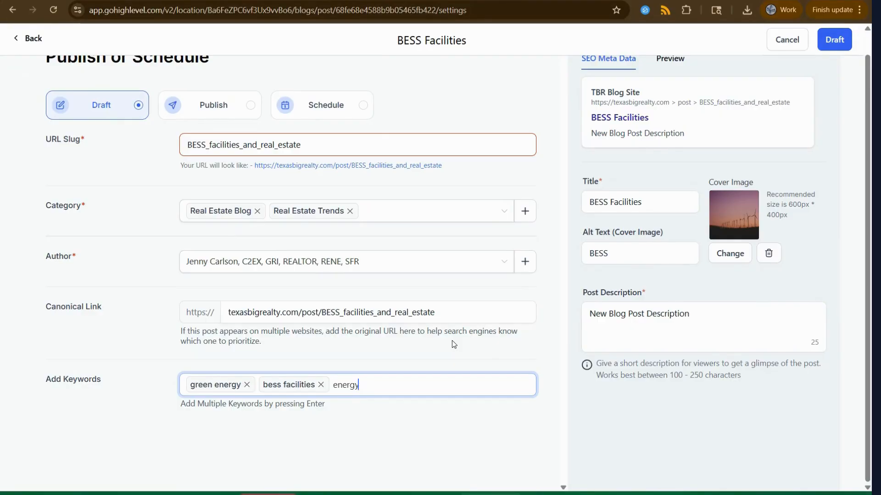
text( is)
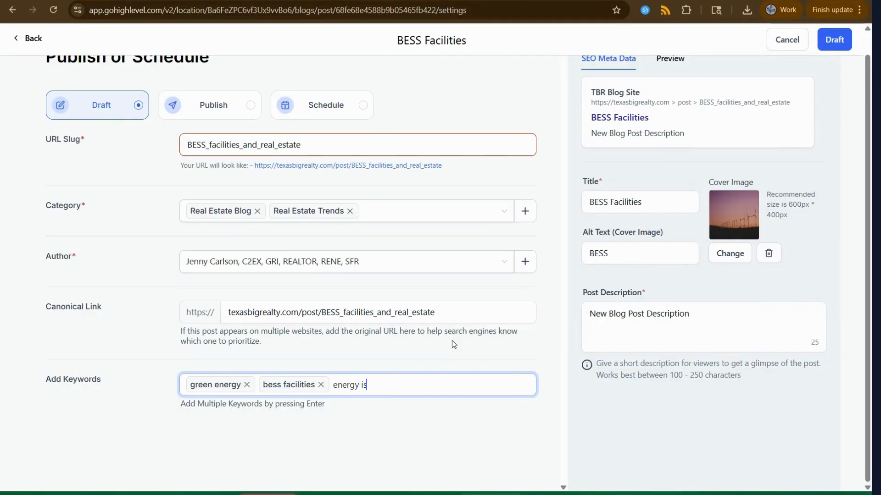
text(sues)
key(Return)
text(energ)
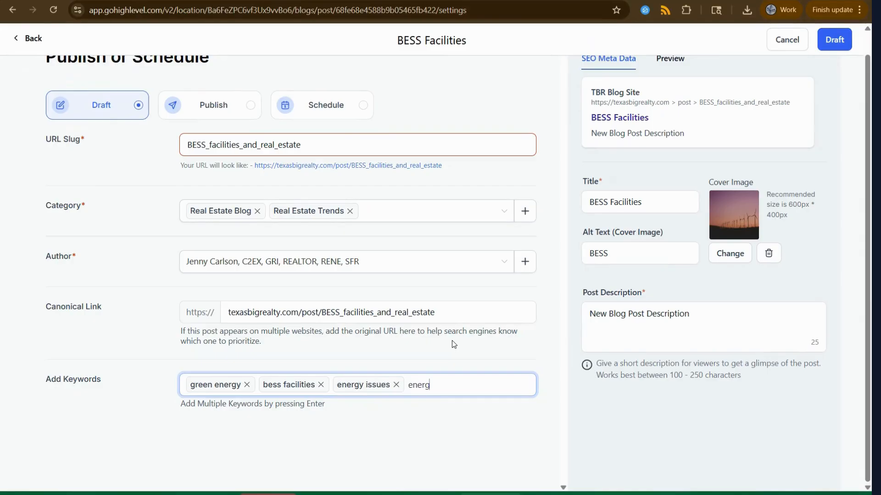
text(y and real estate)
key(Return)
text(texas)
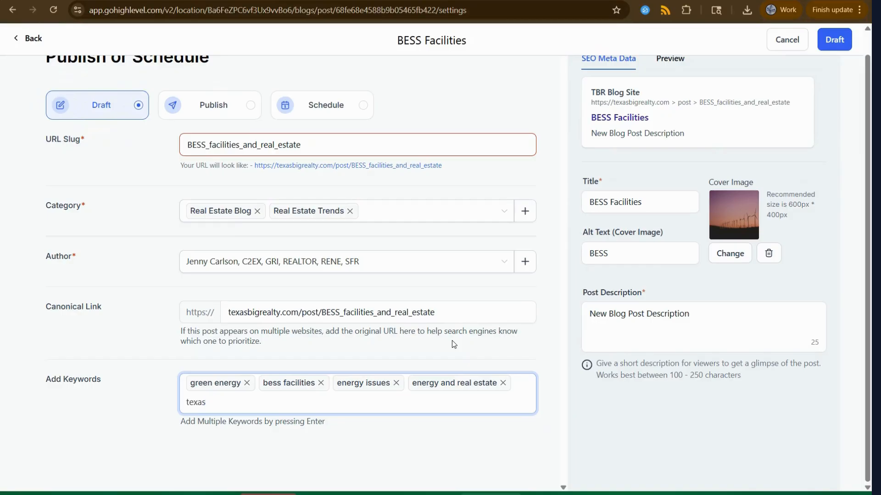
text( energy problems)
key(Return)
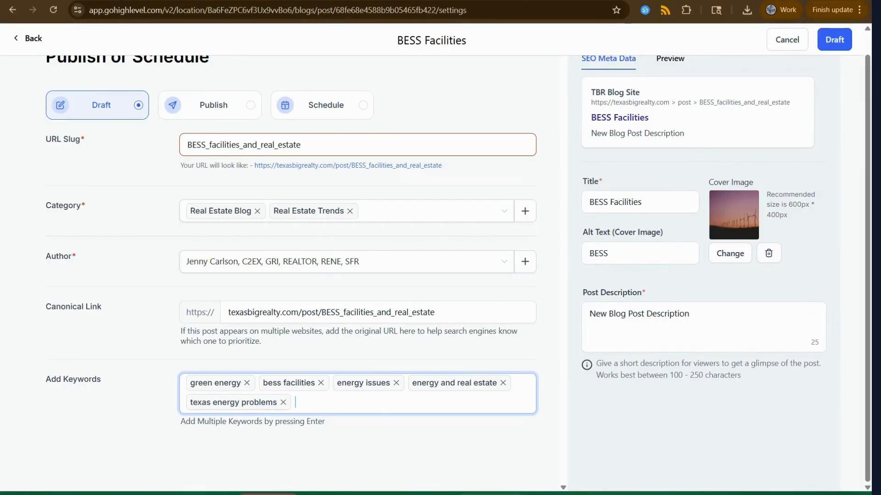
click(367, 1)
click(416, 452)
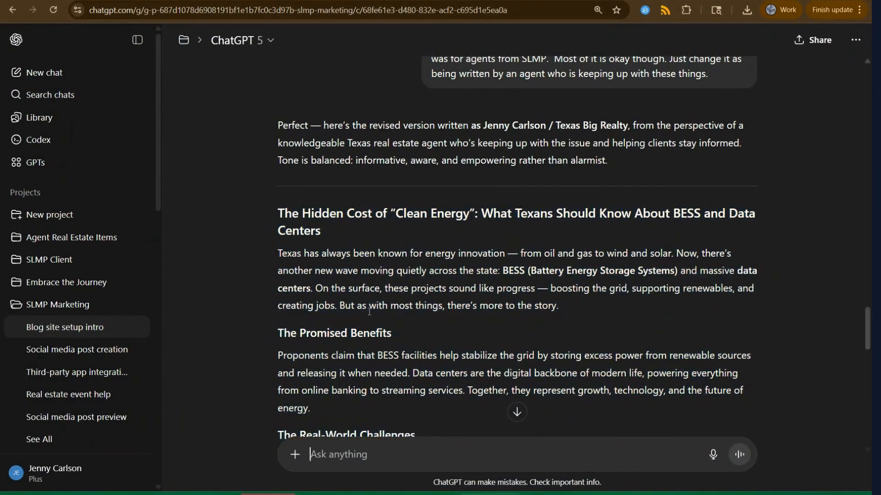
click(440, 1)
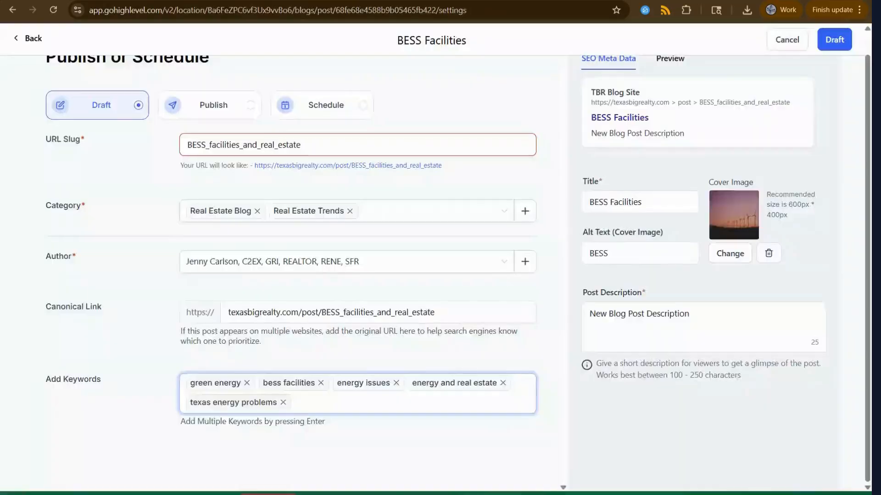
click(293, 406)
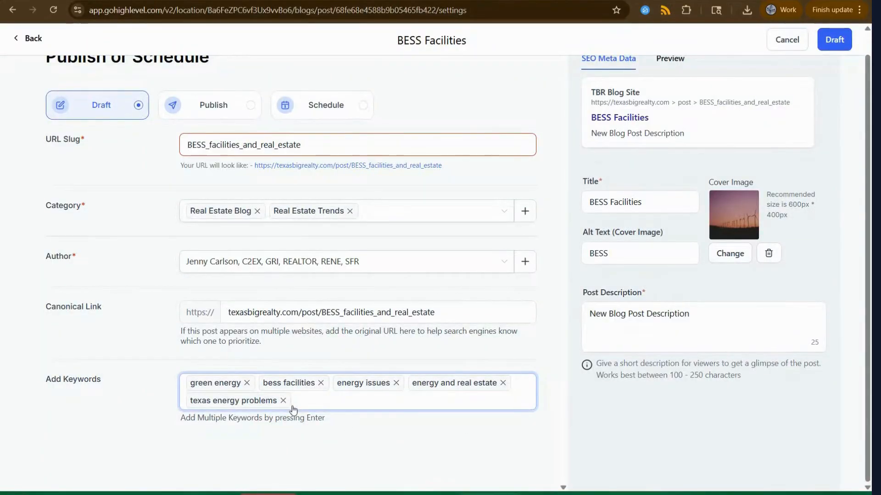
click(754, 351)
click(818, 344)
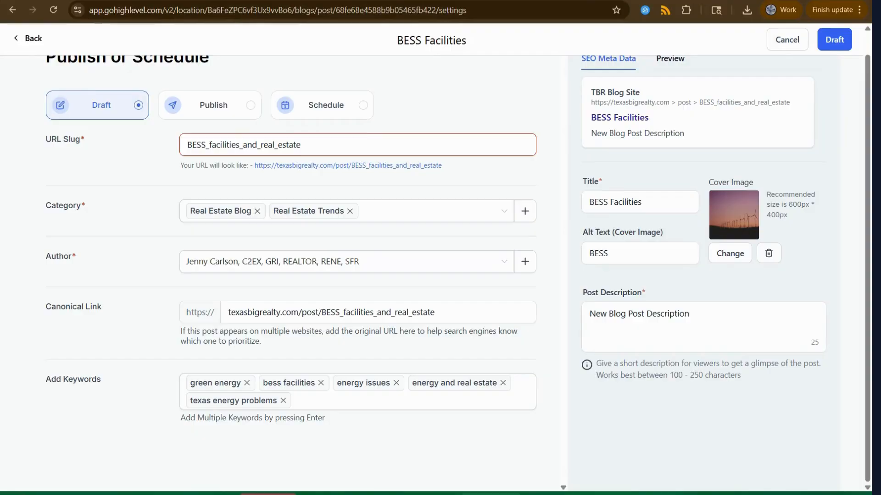
Switch to ChatGPT, ask the blog chat to "give me a post description under 250 characters", and copy its reply
click(394, 1)
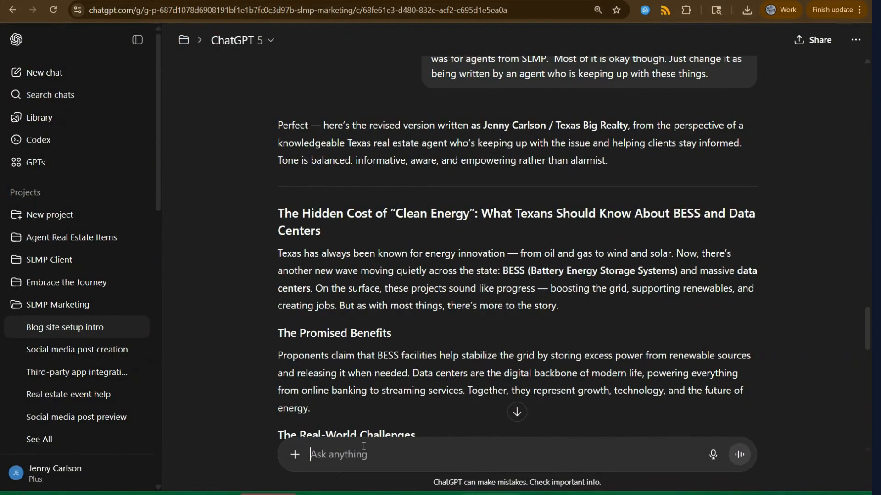
text(give me a )
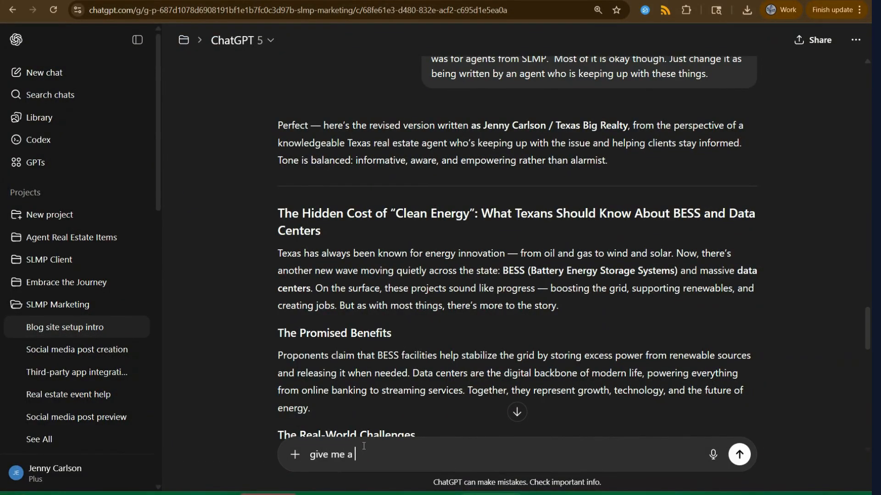
text(post description under 250)
text(characters)
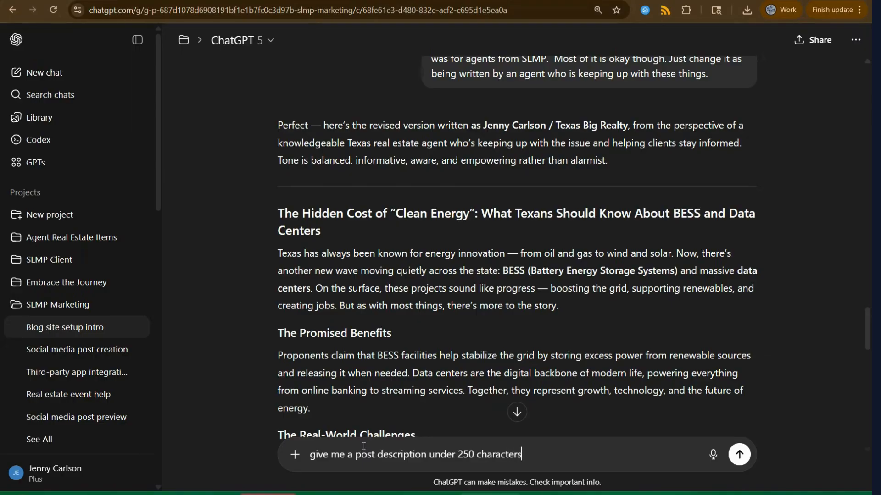
key(Return)
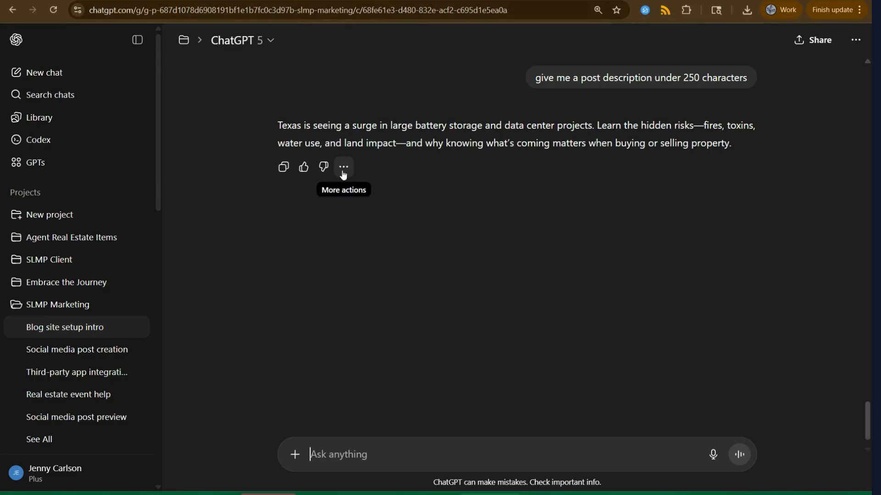
drag(744, 142, 280, 126)
key(ctrl+c)
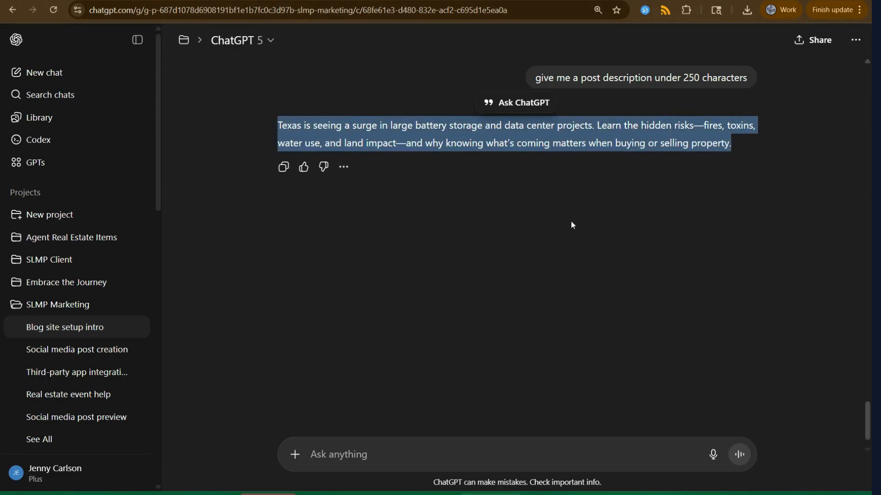
Return to the blog post settings and replace the placeholder post description with the copied ChatGPT text
key(ctrl+Tab)
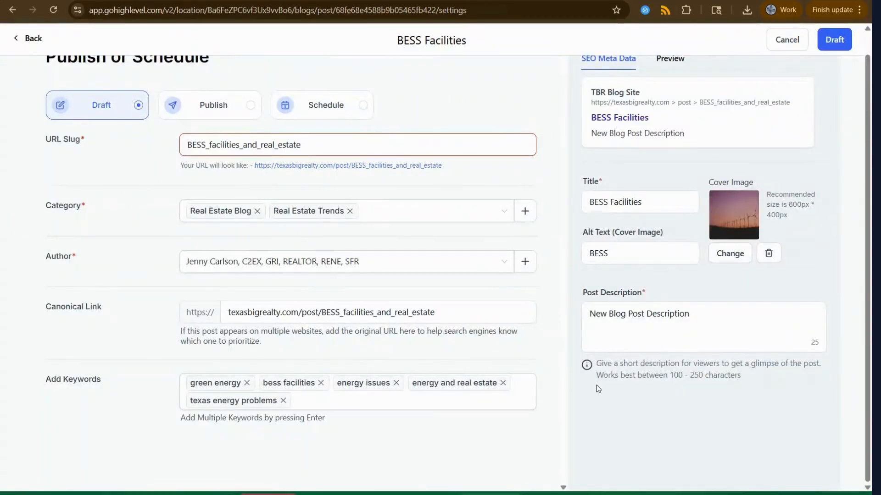
click(641, 329)
drag(705, 308, 554, 326)
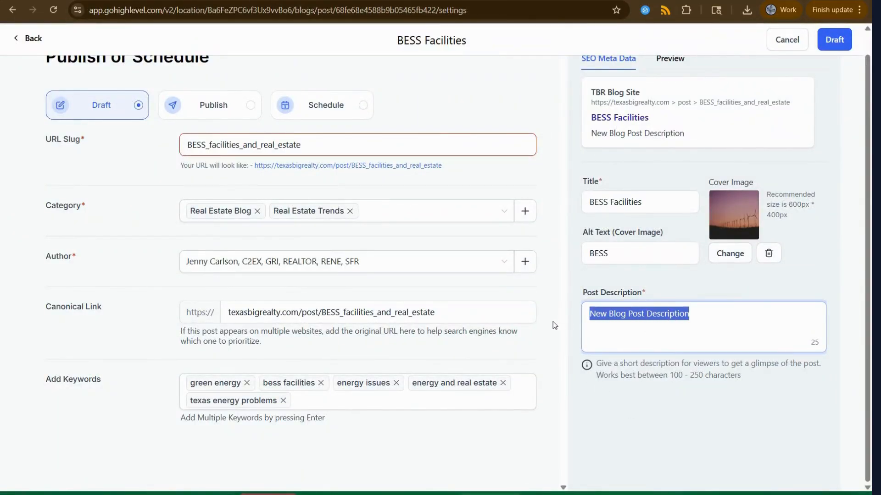
key(ctrl+v)
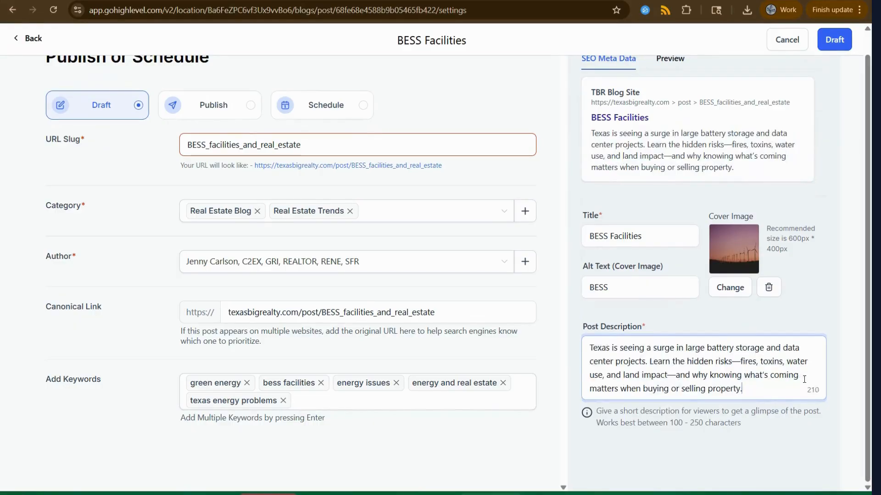
scroll(794, 392, up, 1)
scroll(617, 356, down, 1)
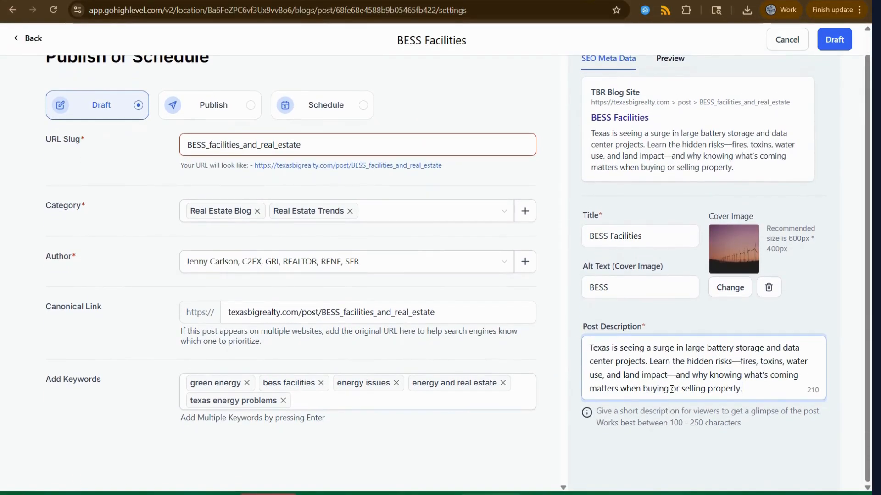
scroll(731, 394, up, 1)
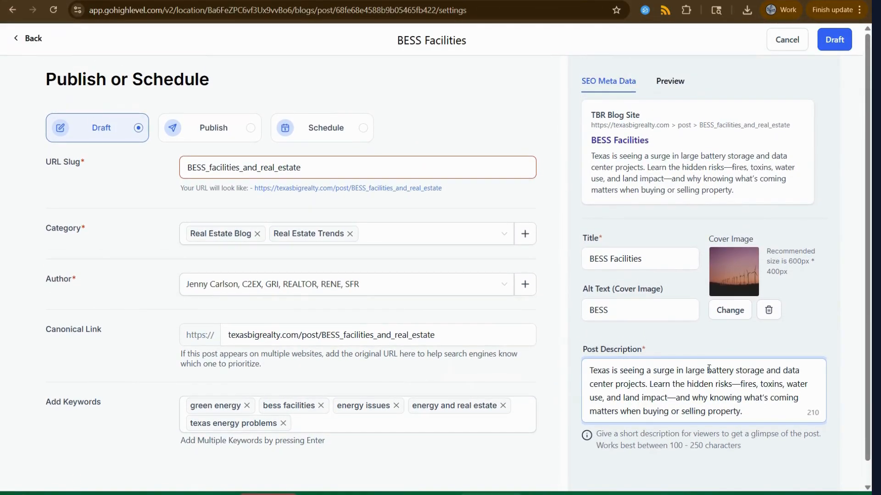
scroll(504, 415, down, 1)
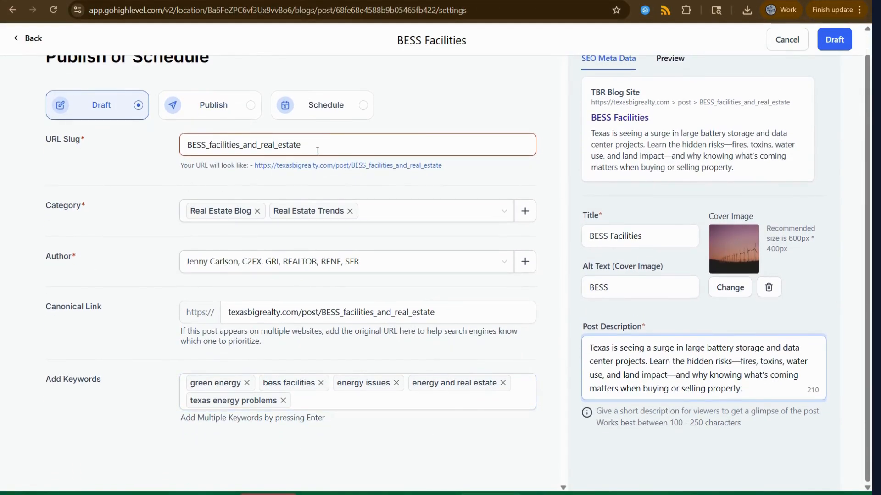
Change the post's publishing option to Publish
click(339, 142)
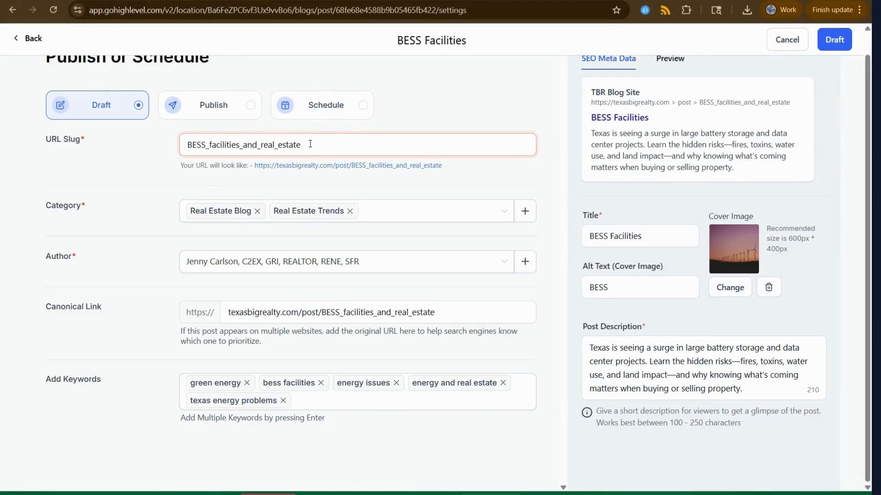
click(86, 144)
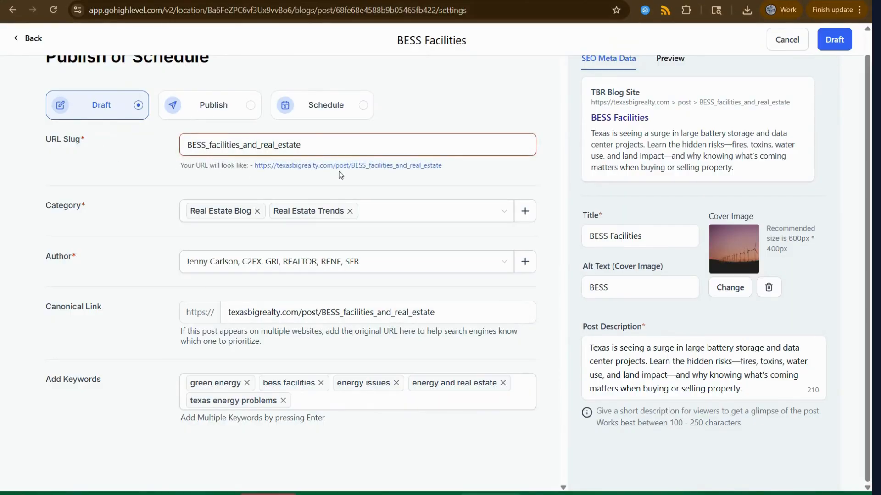
click(333, 141)
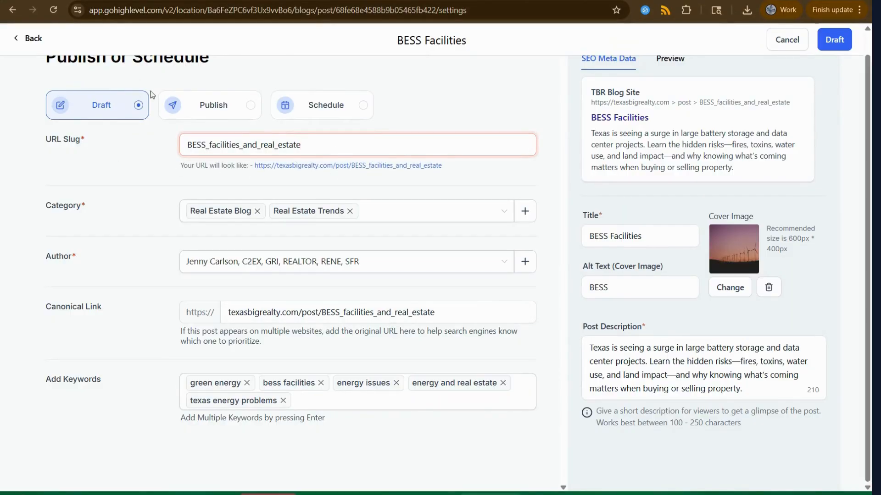
click(192, 108)
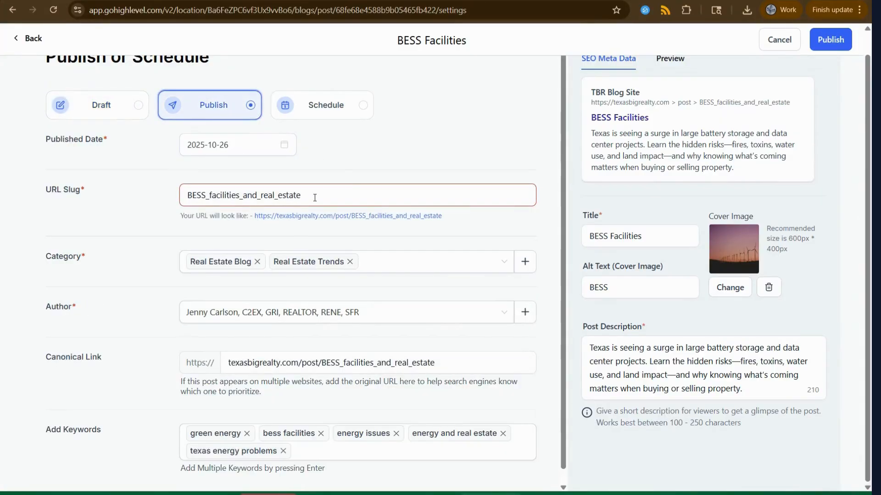
Shorten the URL slug to BESS_facilities_real_estate and try to publish the post
click(326, 197)
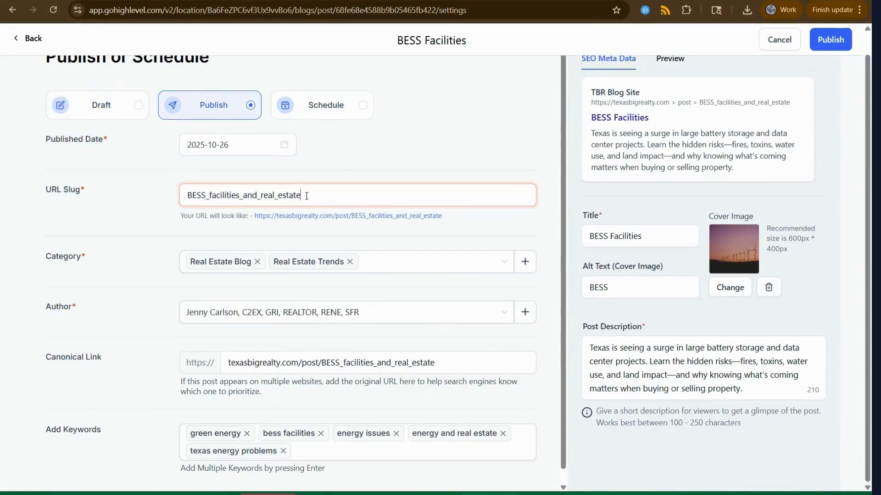
drag(309, 197, 239, 195)
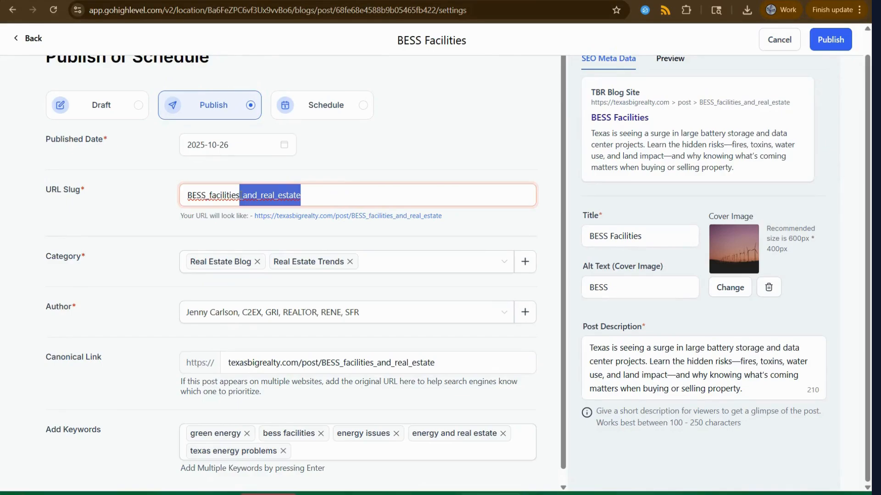
key(BackSpace)
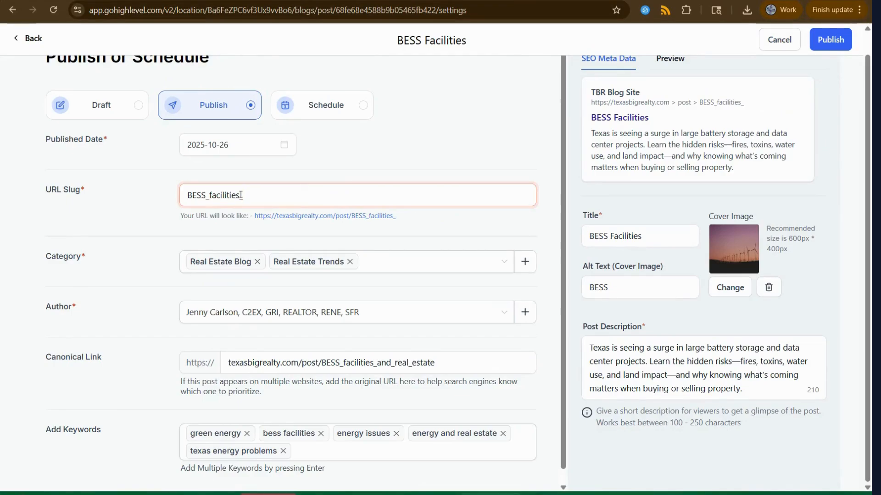
text(reale)
key(BackSpace)
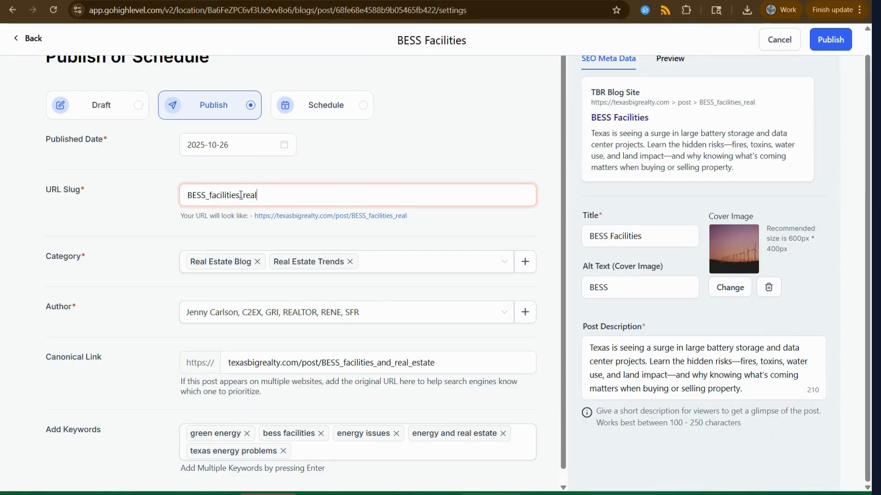
text(_estate)
key(Tab)
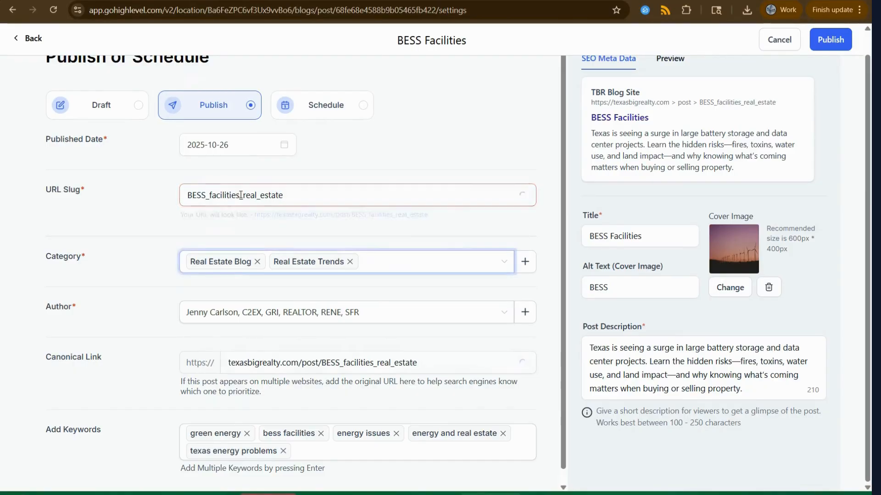
click(831, 41)
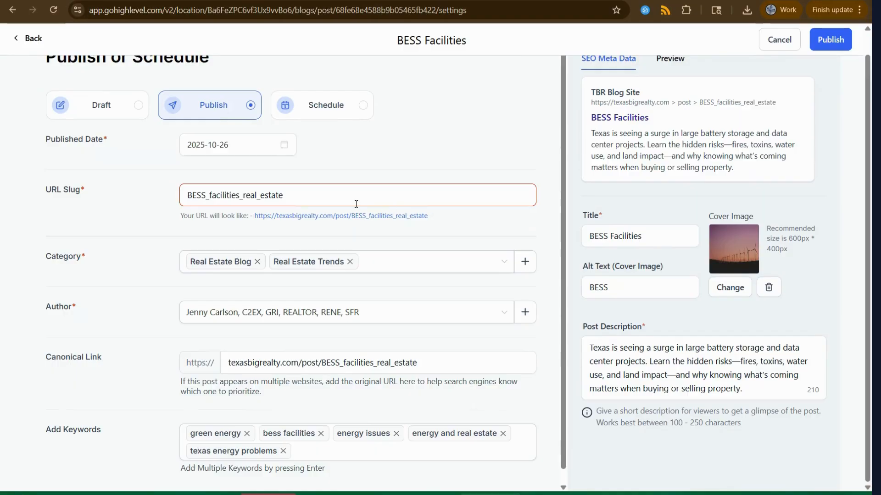
Replace the post's URL slug with Real-estate-and-BESS
scroll(347, 317, down, 1)
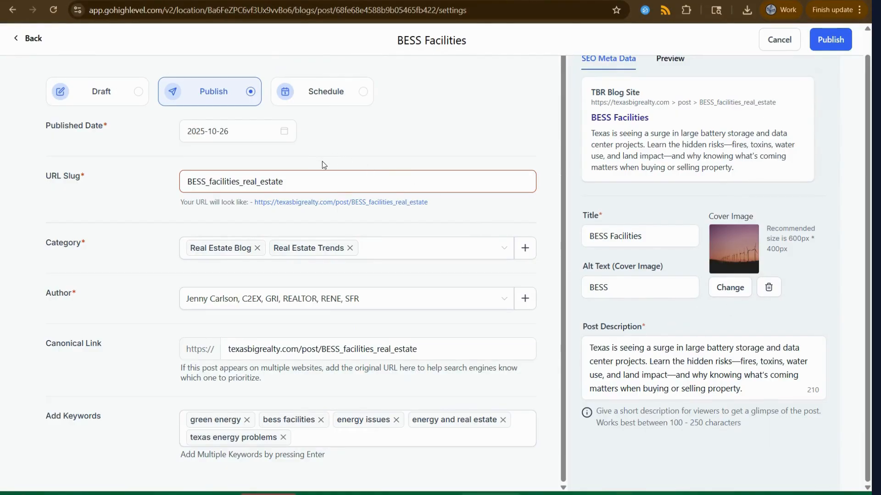
drag(321, 181, 176, 181)
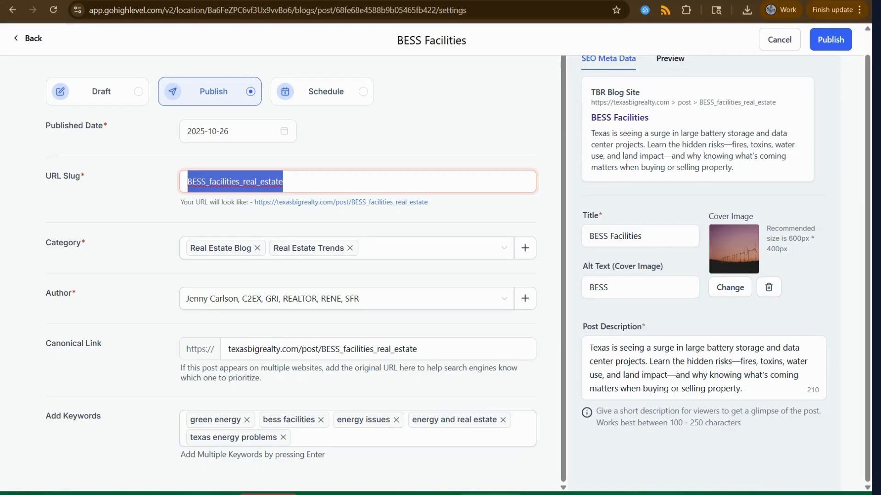
text(Real-estate-and-BESS)
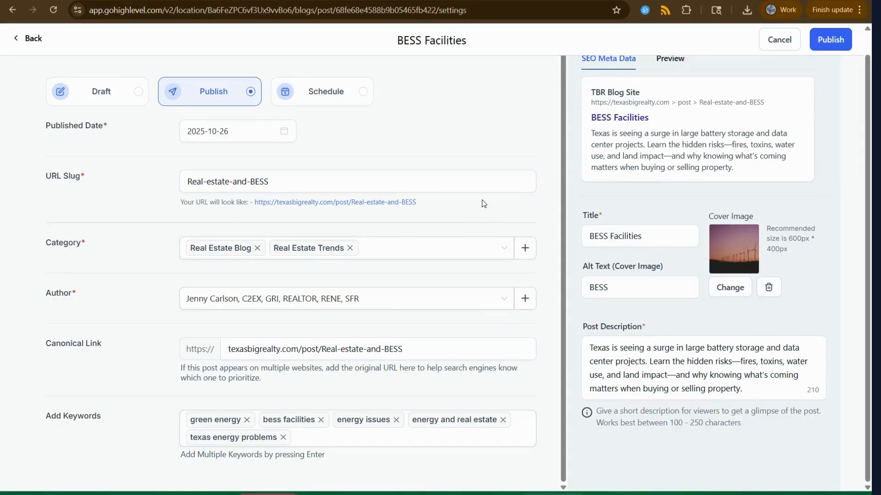
Look at the Schedule option, switch the post back to Publish, and publish it
scroll(456, 178, up, 1)
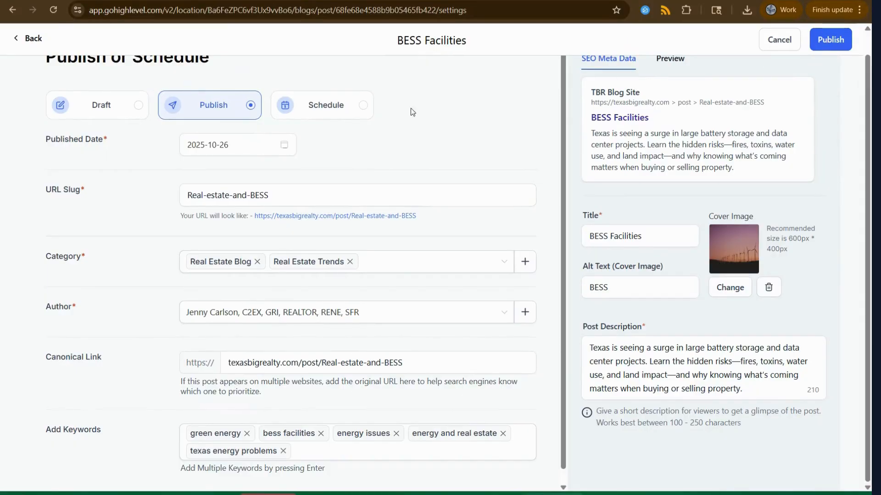
click(328, 112)
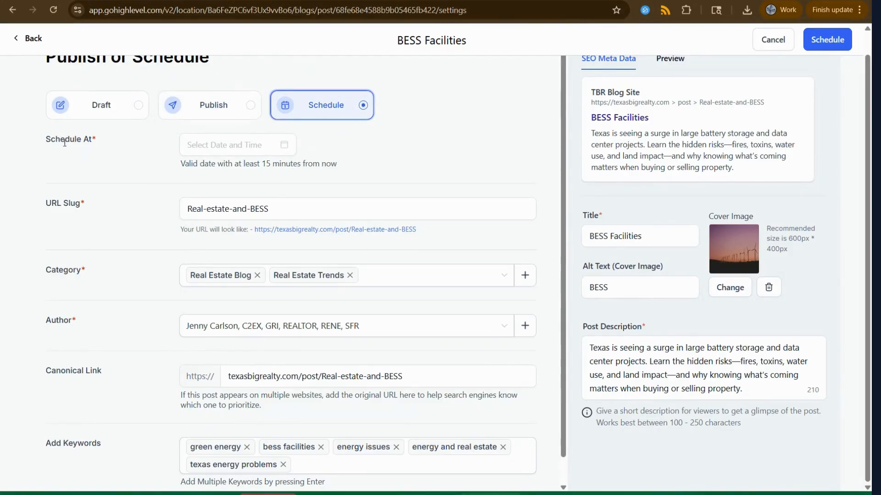
click(213, 105)
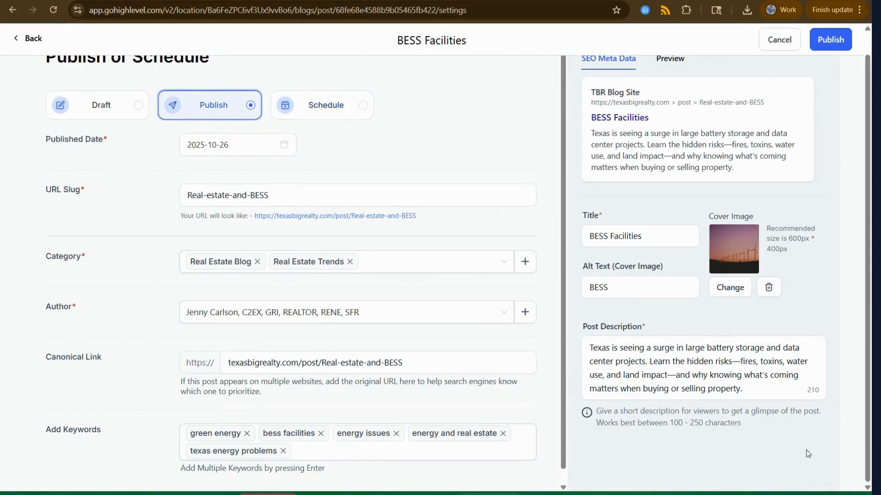
click(838, 42)
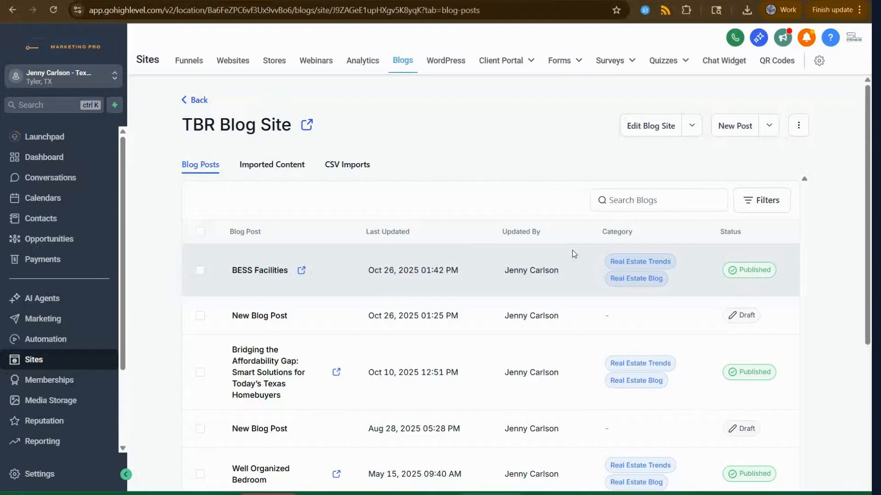
Open the live BESS Facilities post and review it from the cover image down to the author biography and social links
click(302, 272)
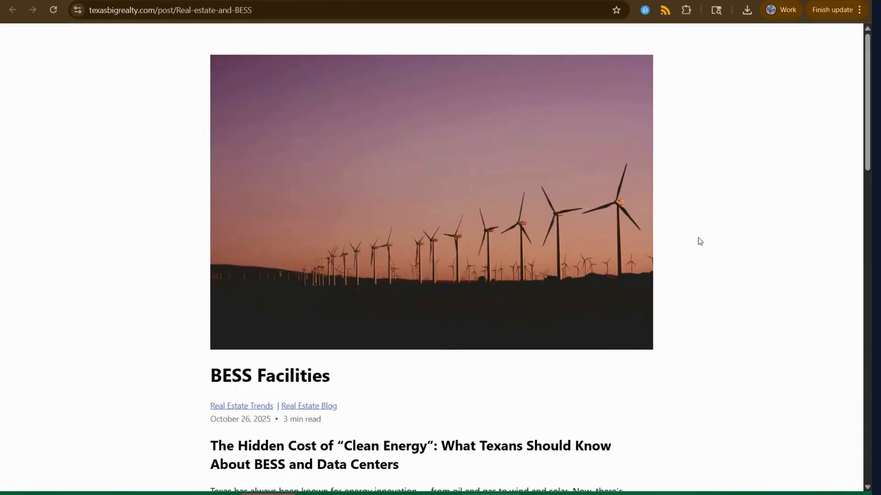
scroll(700, 241, down, 15)
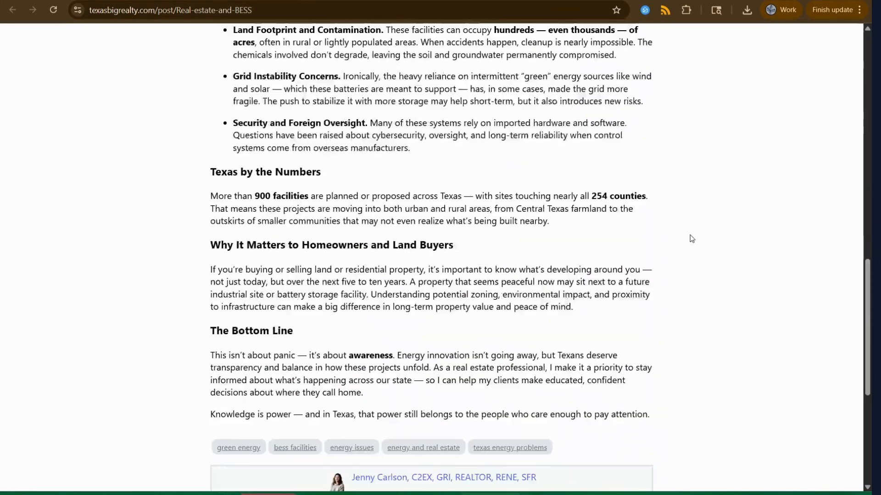
scroll(690, 235, down, 5)
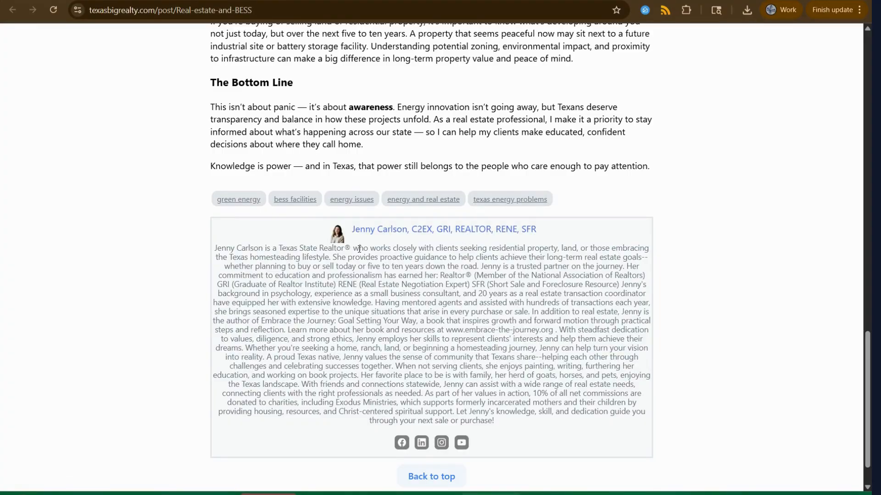
scroll(443, 245, down, 1)
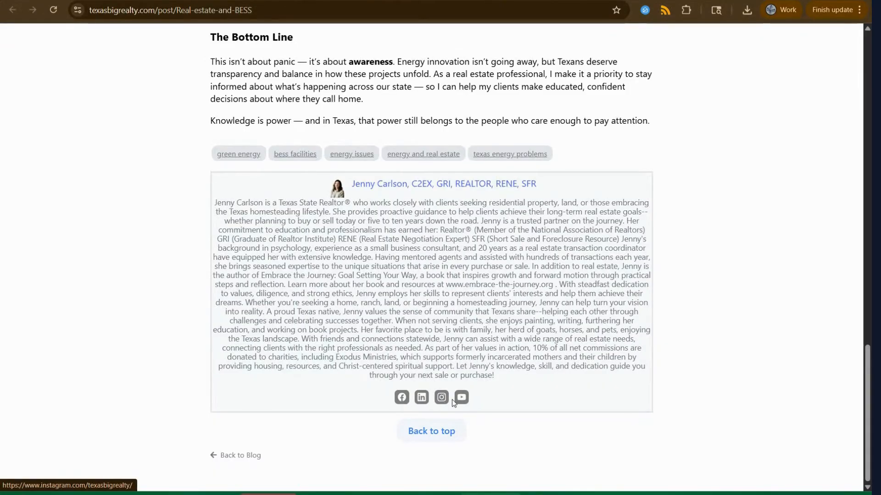
scroll(691, 257, up, 20)
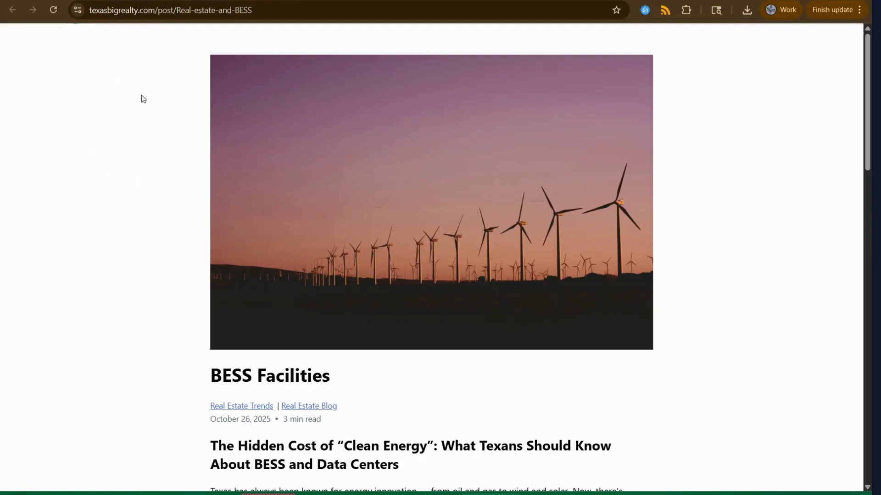
Return to the TBR Blog Site's post list and open the BESS Facilities post's update settings to review its slug, categories and keywords
click(151, 0)
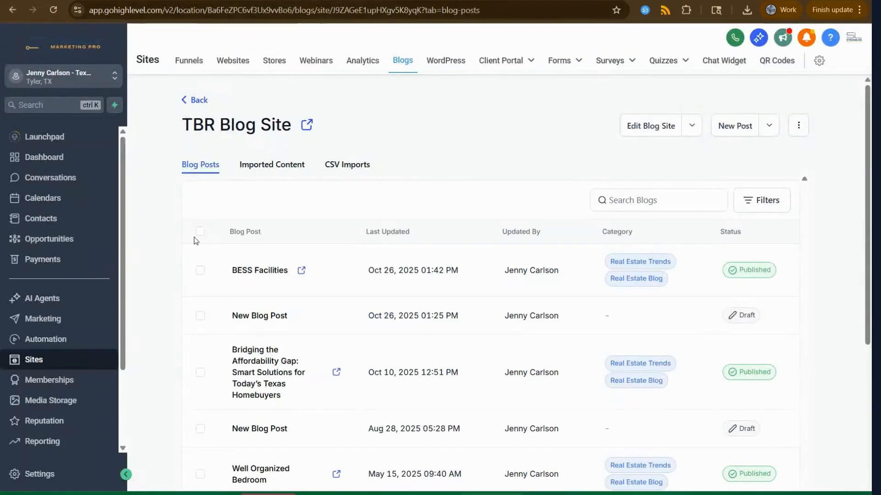
scroll(257, 298, down, 6)
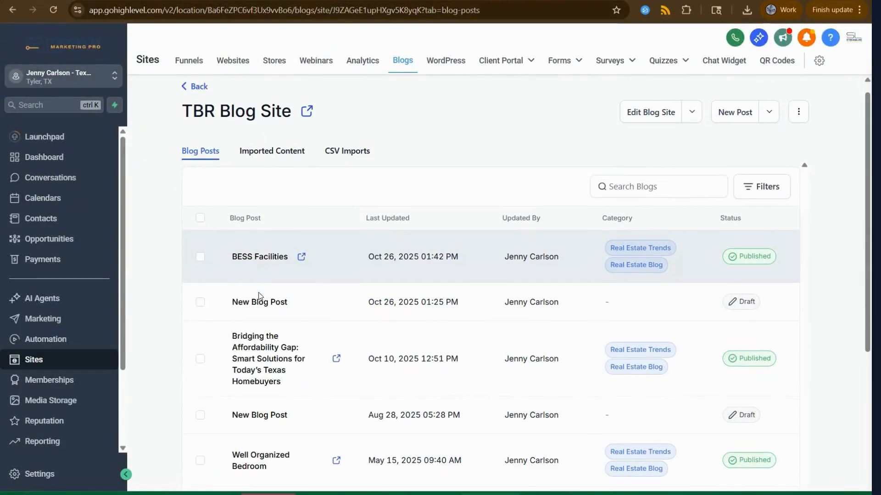
scroll(260, 297, up, 8)
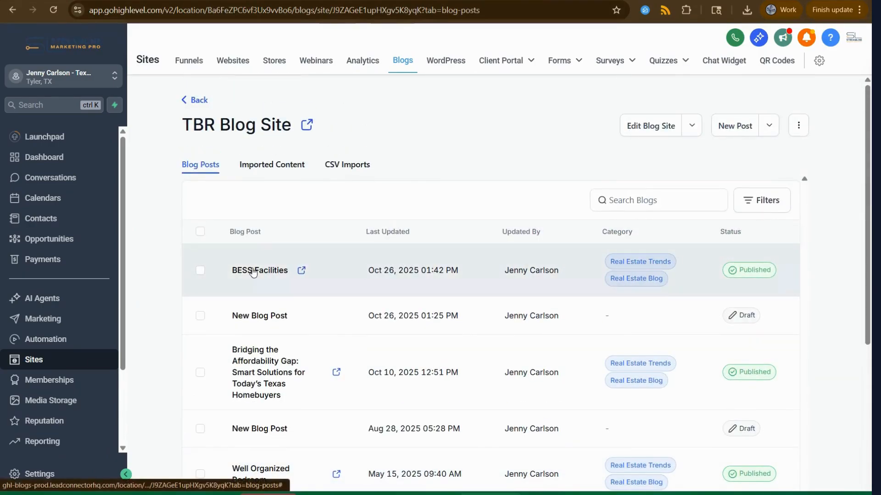
click(253, 269)
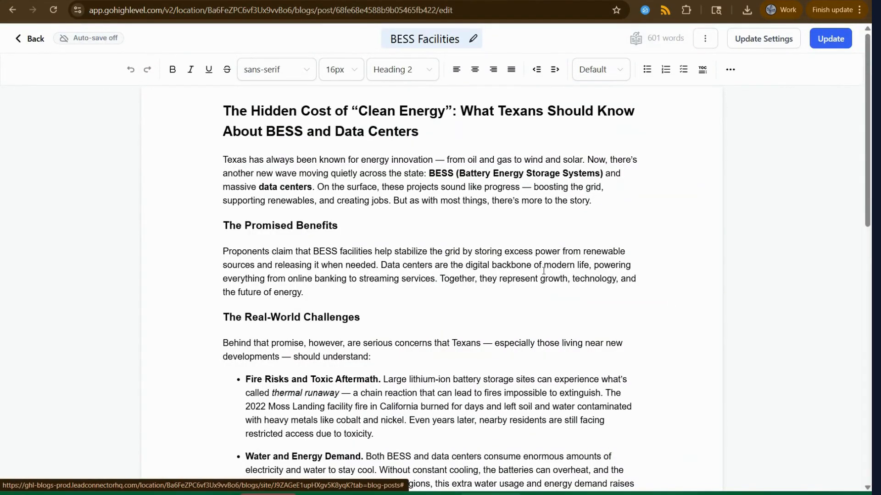
click(775, 43)
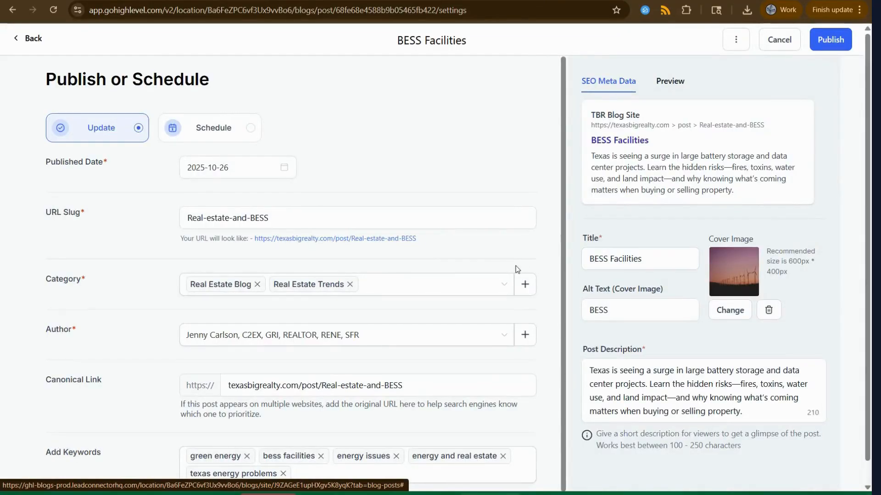
scroll(365, 395, down, 1)
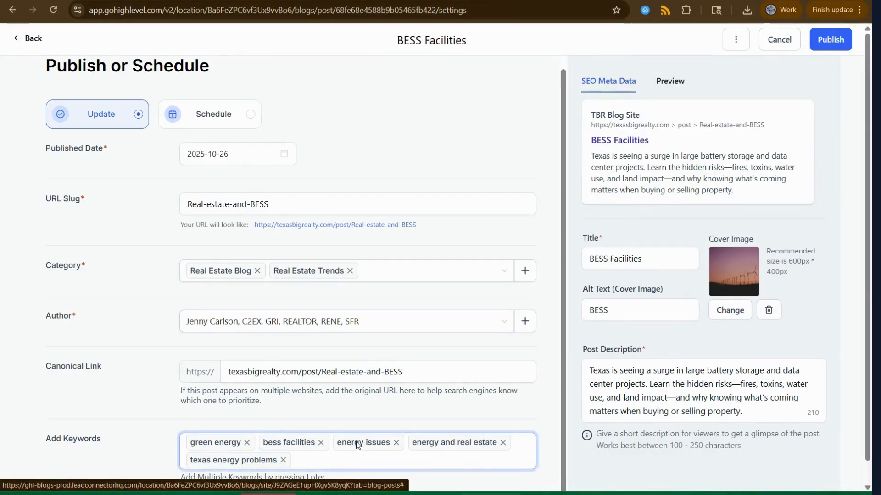
Leave the post editor and go back to the Blogs overview, viewing the TBR Blog Site's post list once more
click(27, 41)
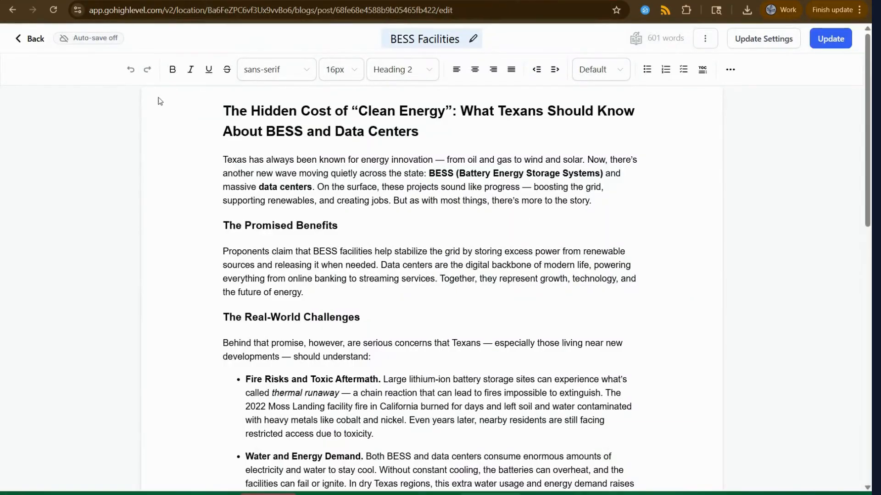
click(30, 38)
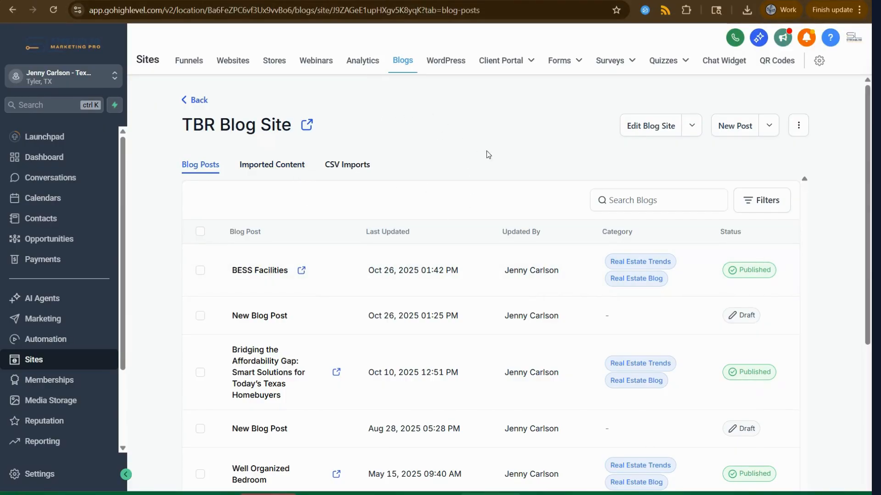
click(195, 100)
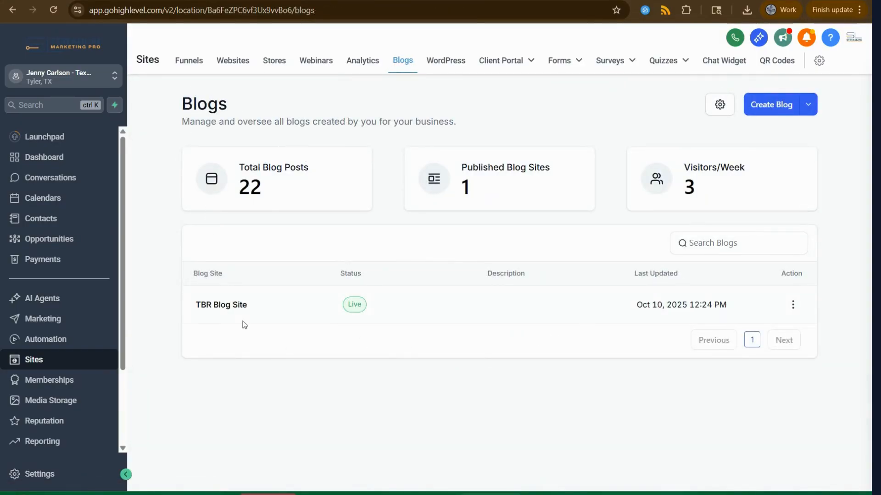
click(216, 308)
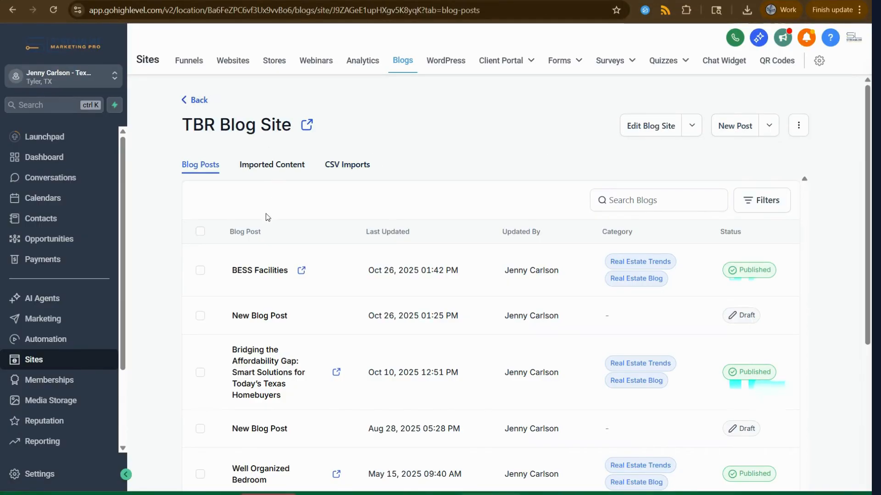
click(204, 102)
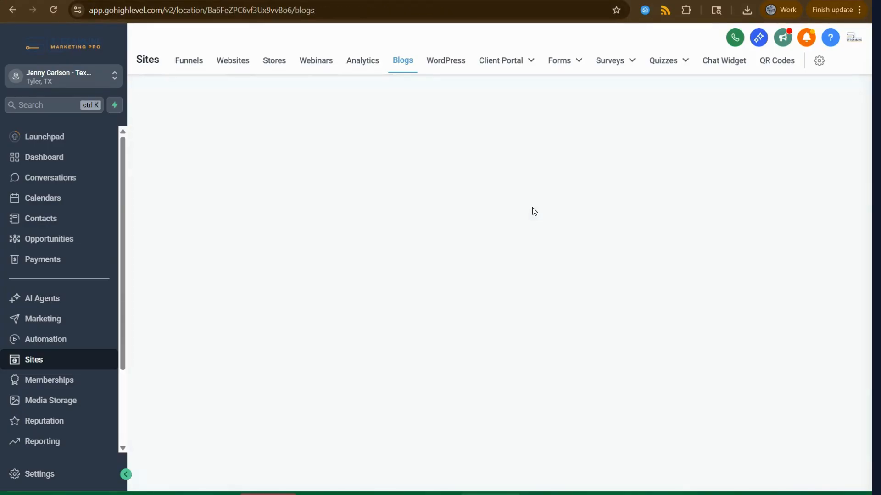